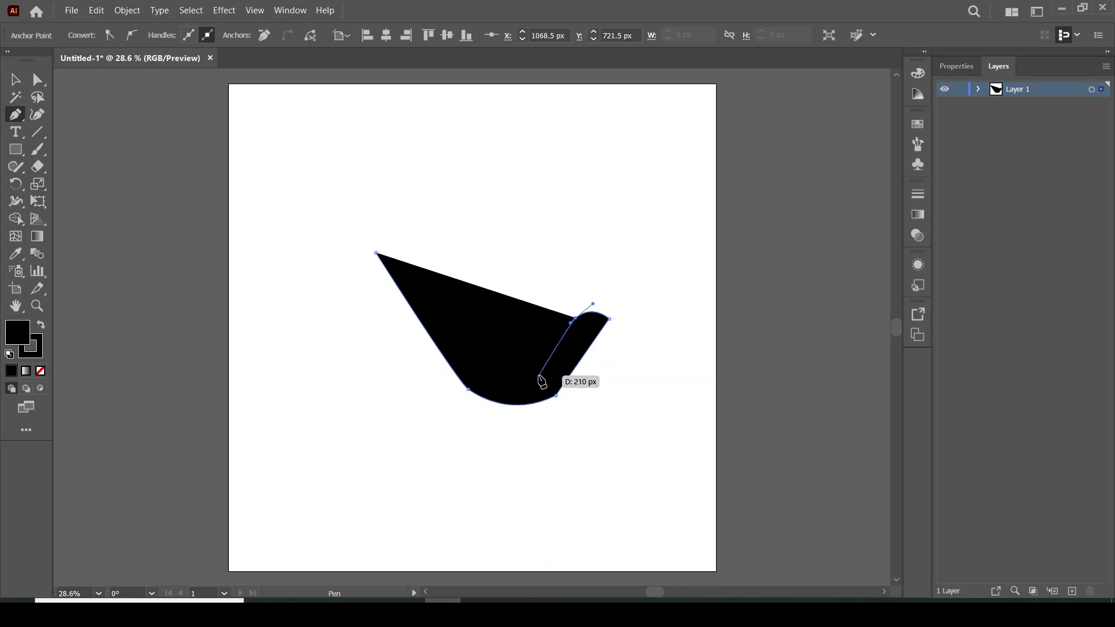
- Finish the filled V-shaped outline with the Pen tool, tracing its inner curve and long arm back to the starting anchor
{"action": "left_click_drag", "start_coordinate": [539, 375], "coordinate": [473, 351]}
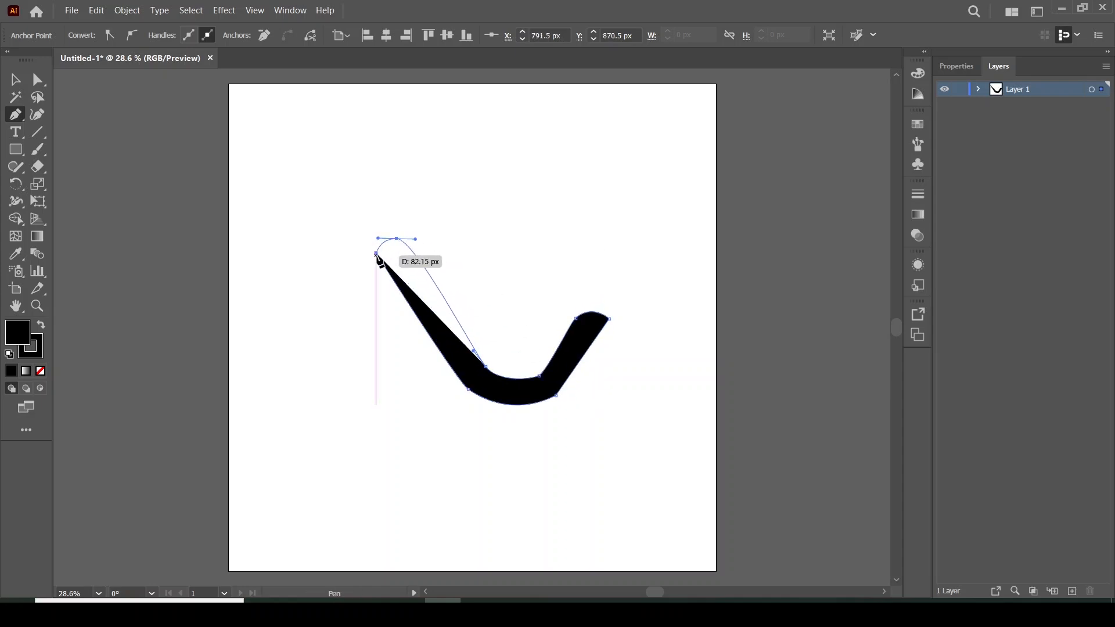
{"action": "left_click_drag", "start_coordinate": [396, 239], "coordinate": [399, 245]}
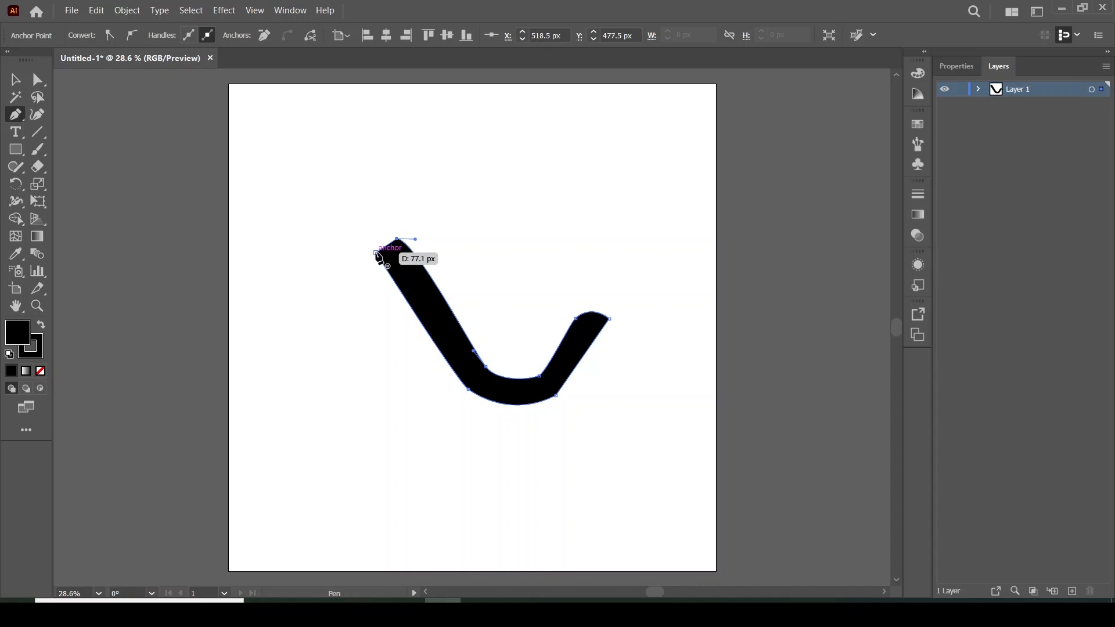
{"action": "left_click", "coordinate": [376, 253]}
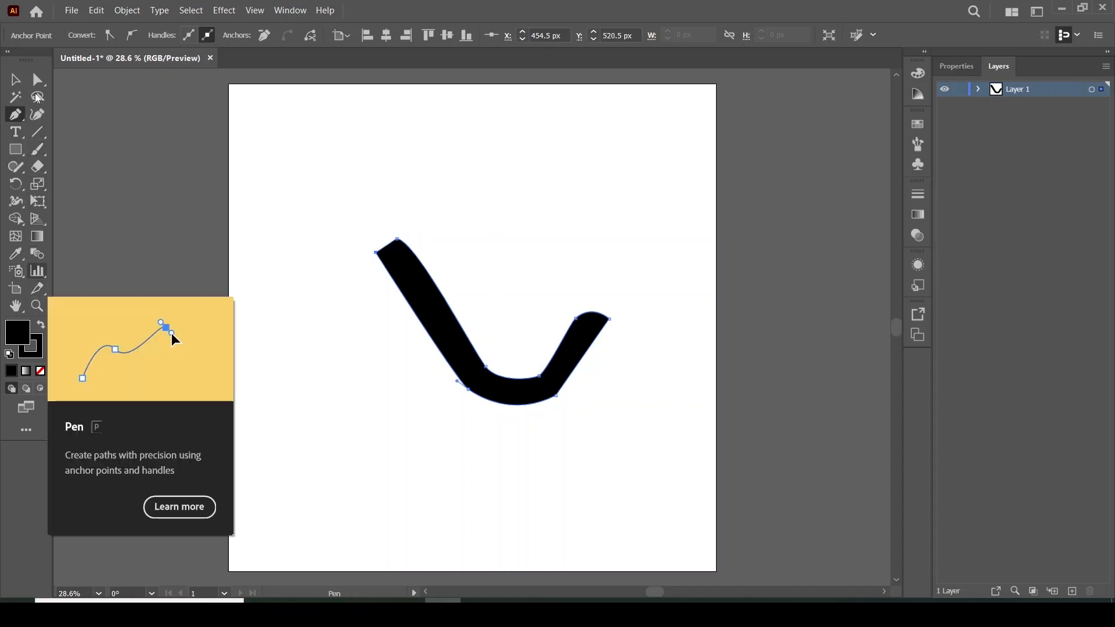
- Reshape the tips of the V shape's long and short arms into rounded ends by adjusting their anchors and handles
{"action": "key", "text": "a"}
{"action": "left_click", "coordinate": [397, 239]}
{"action": "left_click_drag", "start_coordinate": [399, 251], "coordinate": [435, 294]}
{"action": "left_click", "coordinate": [577, 321]}
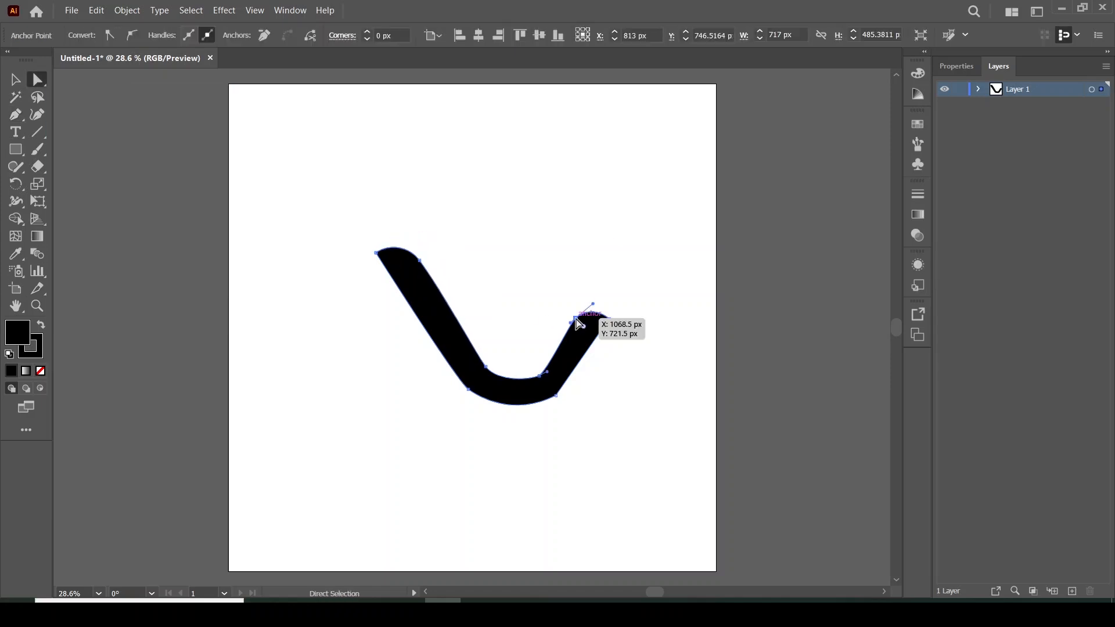
{"action": "left_click_drag", "start_coordinate": [593, 303], "coordinate": [594, 297]}
{"action": "left_click", "coordinate": [541, 377]}
{"action": "left_click_drag", "start_coordinate": [541, 377], "coordinate": [533, 378]}
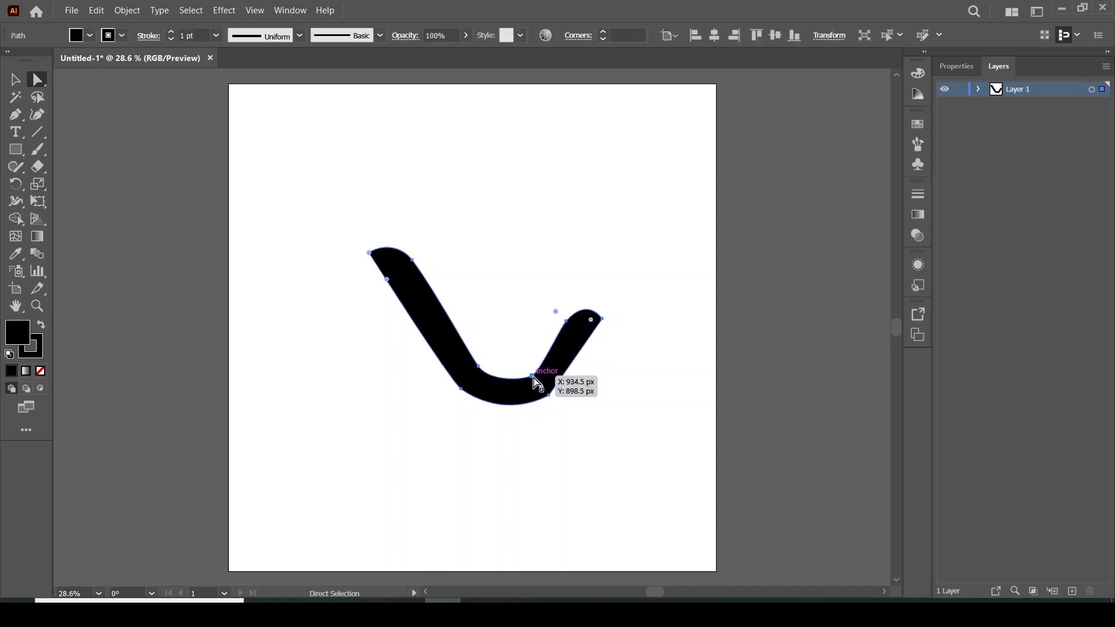
- Smooth the inner and outer curves at the V shape's base and shift the shape toward the artboard's lower left
{"action": "left_click", "coordinate": [534, 378]}
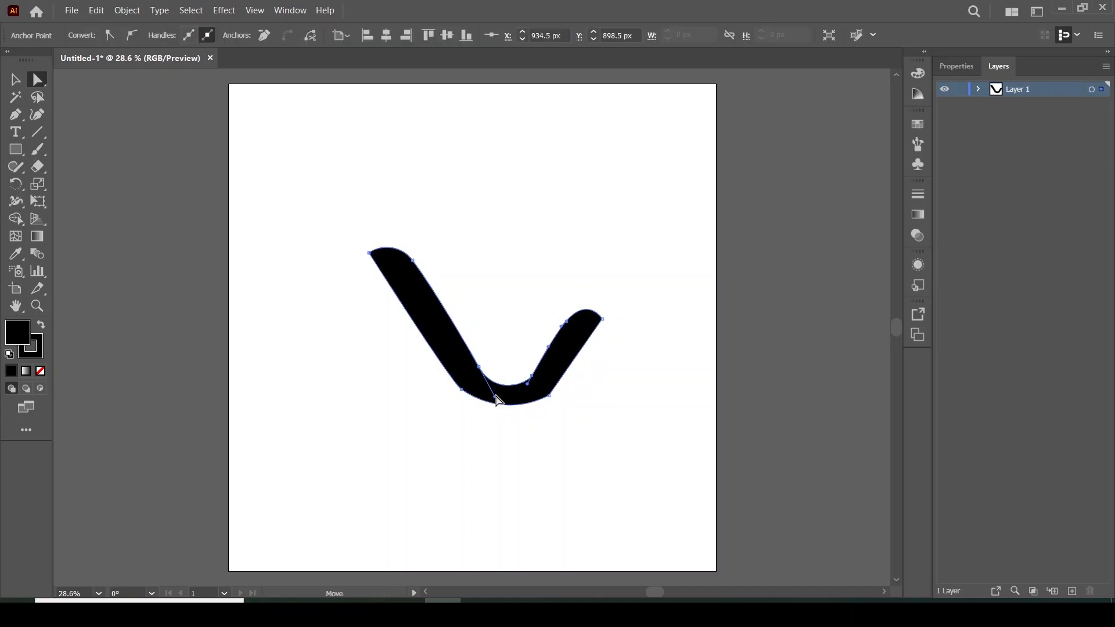
{"action": "left_click", "coordinate": [462, 390]}
{"action": "left_click_drag", "start_coordinate": [462, 389], "coordinate": [546, 399]}
{"action": "left_click_drag", "start_coordinate": [472, 407], "coordinate": [521, 433]}
{"action": "left_click", "coordinate": [531, 377]}
{"action": "left_click_drag", "start_coordinate": [531, 382], "coordinate": [438, 386]}
{"action": "left_click", "coordinate": [526, 397]}
{"action": "key", "text": "v"}
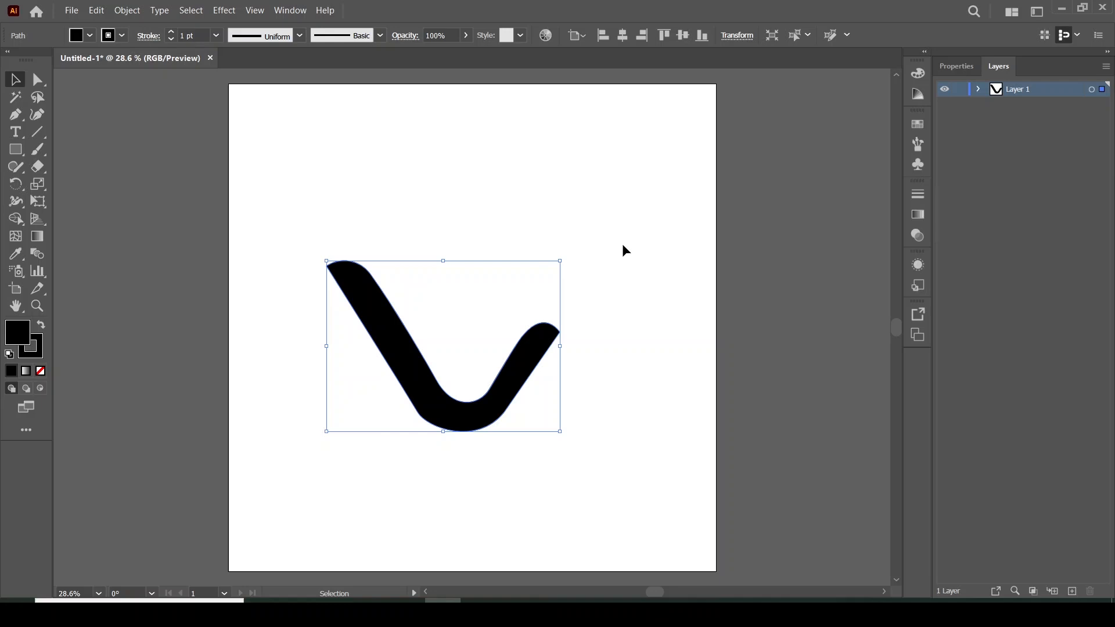
- Start a second Pen tool shape above the long arm, following the V's inner edge down and around its base curve
{"action": "left_click", "coordinate": [17, 114]}
{"action": "left_click", "coordinate": [331, 231]}
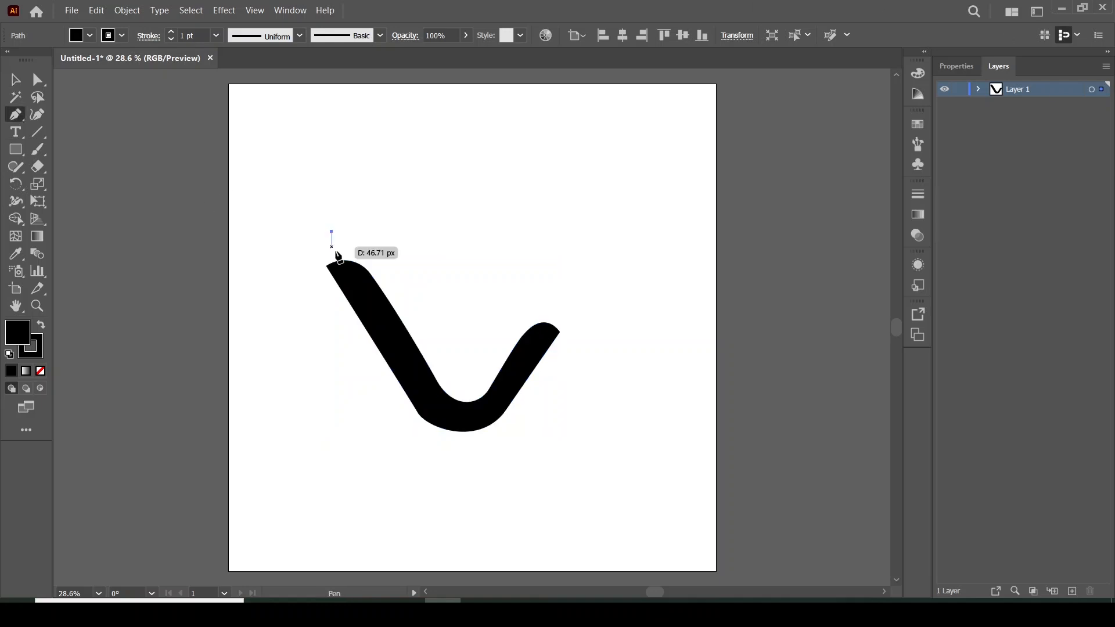
{"action": "left_click", "coordinate": [344, 255]}
{"action": "left_click_drag", "start_coordinate": [371, 264], "coordinate": [382, 275]}
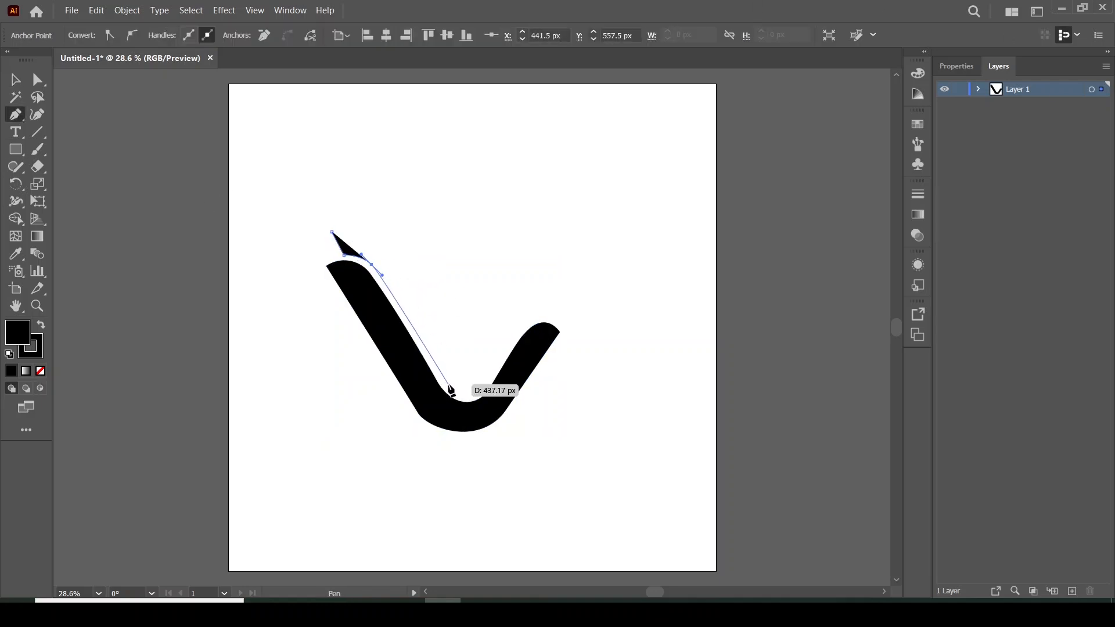
{"action": "left_click", "coordinate": [448, 384]}
{"action": "left_click_drag", "start_coordinate": [505, 347], "coordinate": [497, 356]}
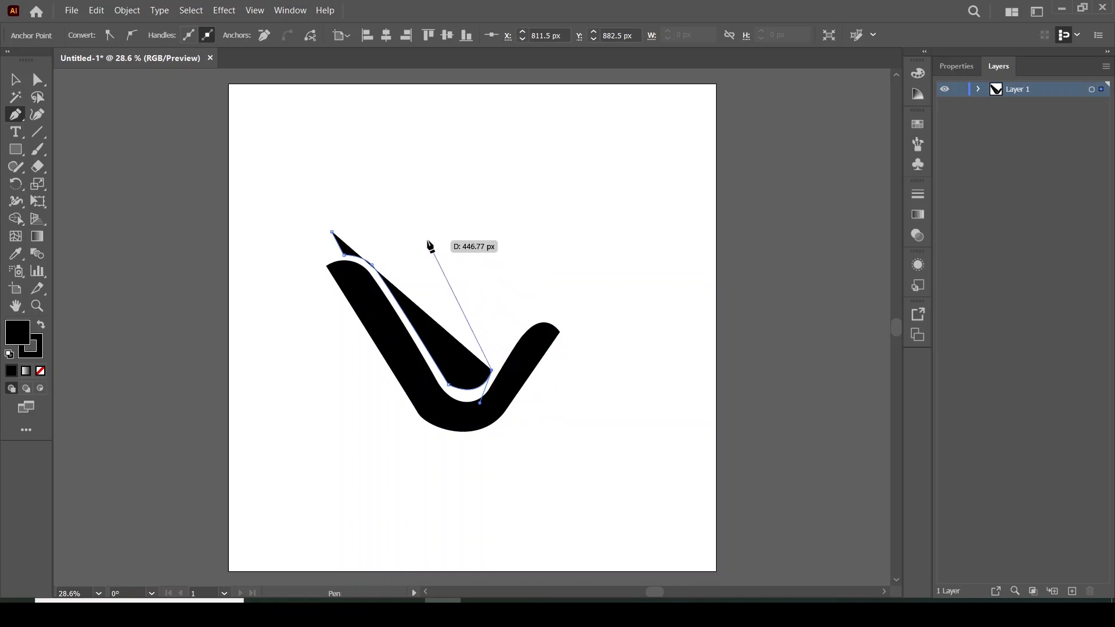
- Draw the three slanted prongs of the second shape with narrow gaps between them and close its outline
{"action": "left_click", "coordinate": [427, 232]}
{"action": "key", "text": "v"}
{"action": "left_click", "coordinate": [408, 237]}
{"action": "left_click", "coordinate": [476, 370]}
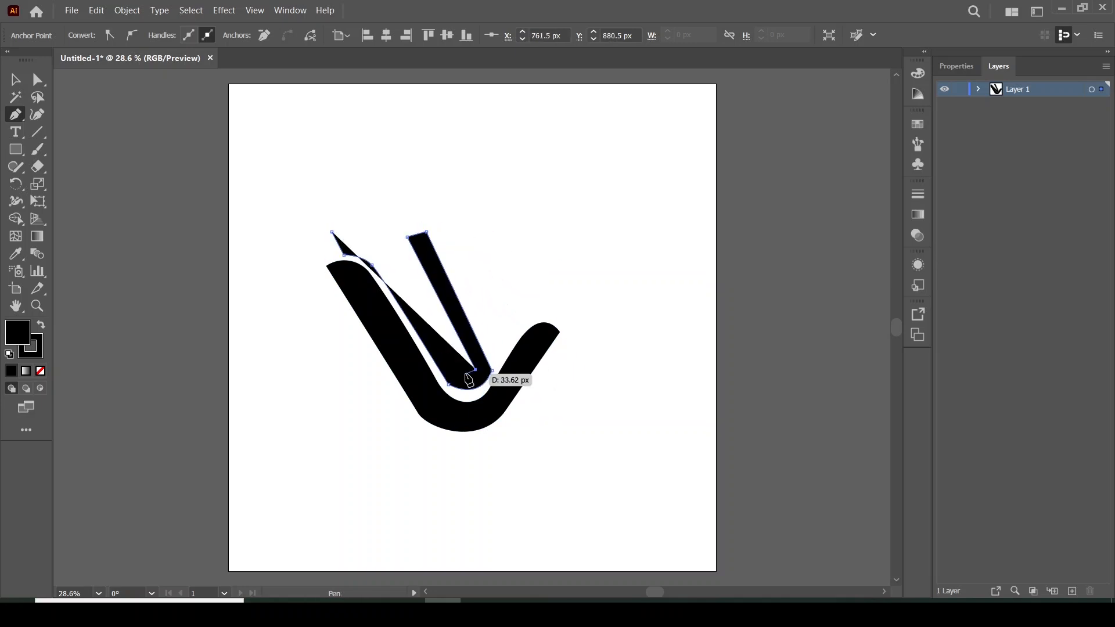
{"action": "left_click", "coordinate": [466, 374]}
{"action": "left_click", "coordinate": [384, 232]}
{"action": "left_click", "coordinate": [377, 244]}
{"action": "left_click", "coordinate": [458, 377]}
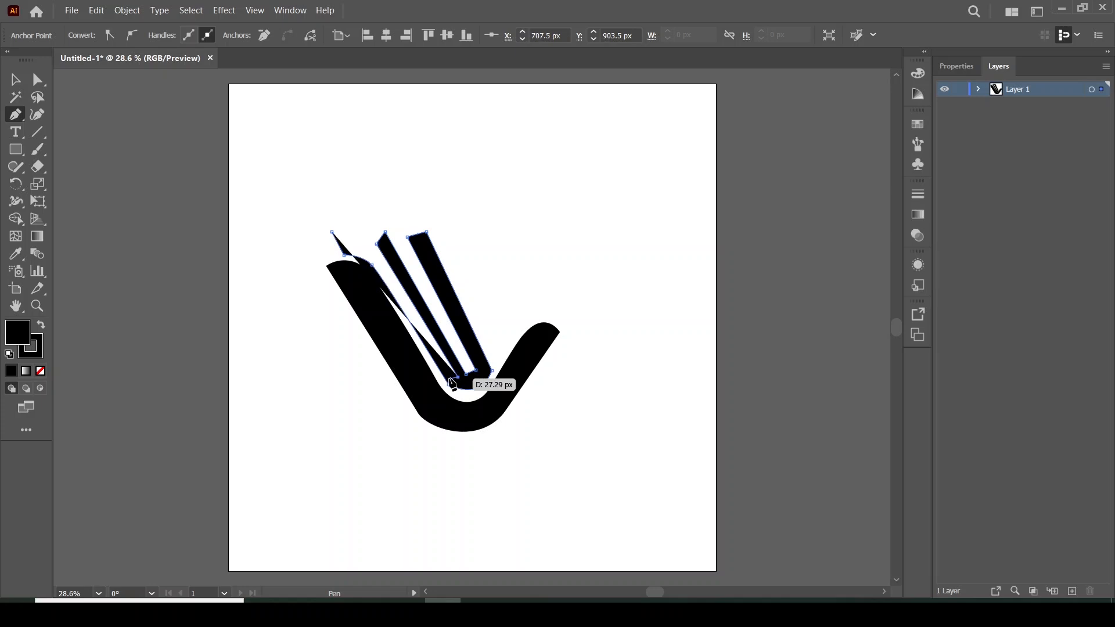
{"action": "left_click", "coordinate": [451, 378]}
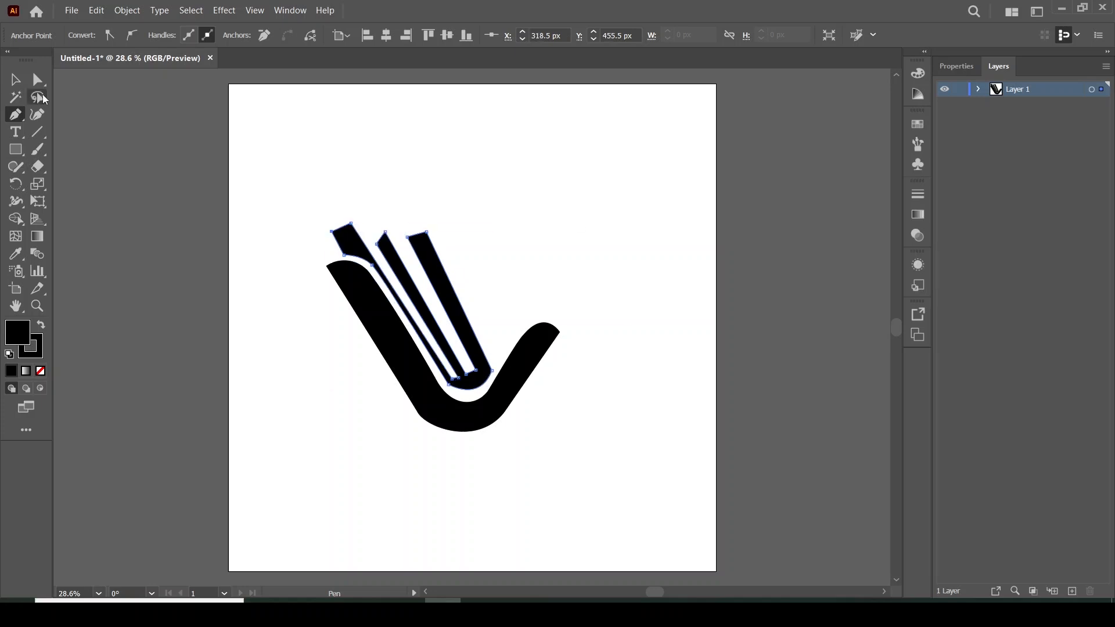
- Adjust the pronged shape's anchors and handles so its base follows the V's inner curve with an even gap
{"action": "key", "text": "a"}
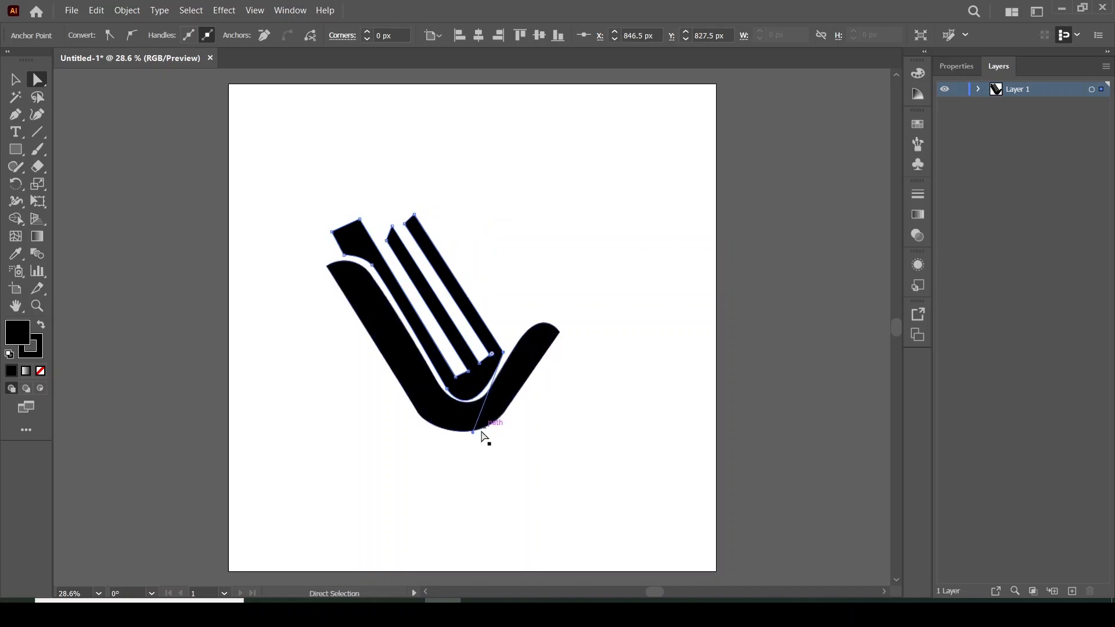
{"action": "left_click_drag", "start_coordinate": [486, 418], "coordinate": [485, 424]}
{"action": "left_click", "coordinate": [497, 374]}
{"action": "left_click", "coordinate": [503, 353]}
{"action": "left_click_drag", "start_coordinate": [493, 356], "coordinate": [420, 366]}
- Round the inner ends of the two gaps and the tips of the three prongs on the second shape
{"action": "scroll", "coordinate": [487, 367], "scroll_direction": "up", "scroll_amount": 3}
{"action": "left_click", "coordinate": [443, 376]}
{"action": "left_click", "coordinate": [418, 392]}
{"action": "left_click", "coordinate": [415, 389]}
{"action": "left_click", "coordinate": [391, 262]}
{"action": "left_click_drag", "start_coordinate": [443, 267], "coordinate": [584, 413]}
{"action": "left_click_drag", "start_coordinate": [408, 181], "coordinate": [410, 235]}
{"action": "left_click", "coordinate": [460, 154]}
{"action": "left_click_drag", "start_coordinate": [459, 166], "coordinate": [457, 209]}
{"action": "left_click", "coordinate": [333, 166]}
{"action": "left_click_drag", "start_coordinate": [329, 178], "coordinate": [313, 224]}
{"action": "left_click", "coordinate": [296, 249]}
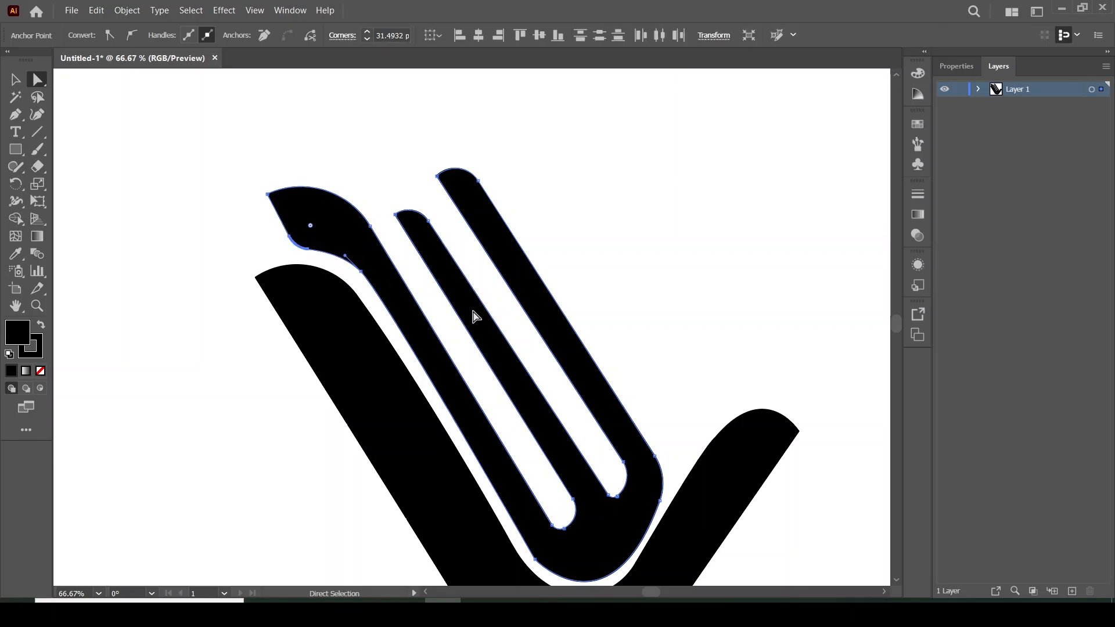
- Refine the corners and curve at the base of the pronged shape beside the V, then deselect it
{"action": "scroll", "coordinate": [474, 349], "scroll_direction": "down", "scroll_amount": 4}
{"action": "scroll", "coordinate": [473, 418], "scroll_direction": "up", "scroll_amount": 2}
{"action": "left_click", "coordinate": [441, 446]}
{"action": "left_click", "coordinate": [429, 433]}
{"action": "left_click_drag", "start_coordinate": [438, 444], "coordinate": [444, 464]}
{"action": "left_click_drag", "start_coordinate": [375, 273], "coordinate": [371, 278]}
{"action": "left_click_drag", "start_coordinate": [451, 397], "coordinate": [509, 382]}
{"action": "left_click", "coordinate": [467, 406]}
{"action": "left_click", "coordinate": [466, 405]}
{"action": "left_click", "coordinate": [466, 403]}
{"action": "left_click", "coordinate": [16, 79]}
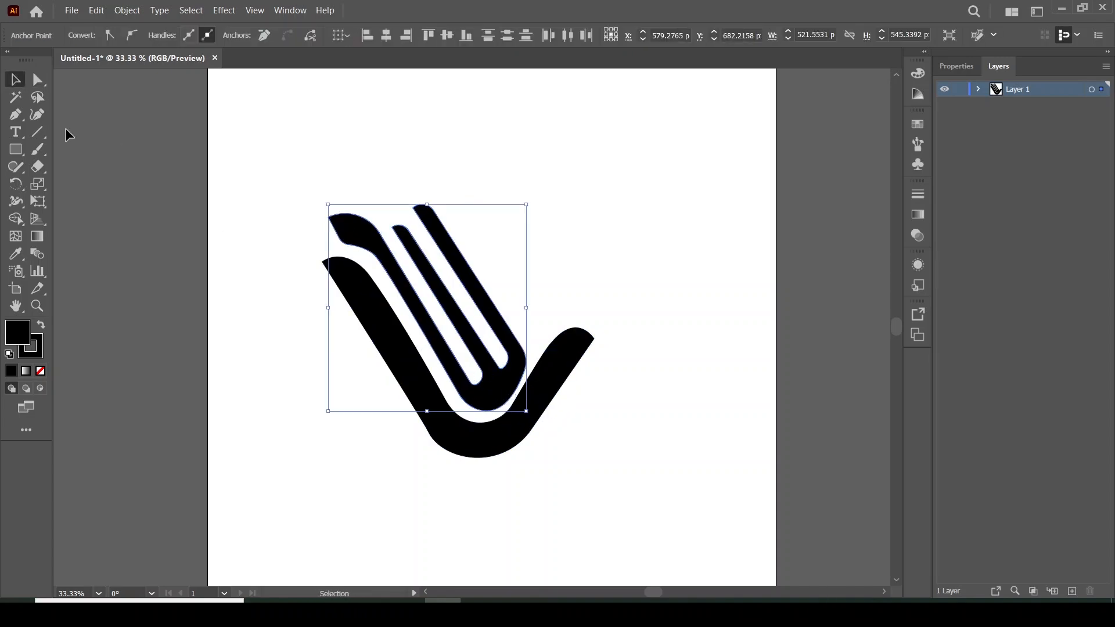
{"action": "left_click", "coordinate": [72, 135]}
- Select both logo shapes, enlarge them proportionally and centre them on the artboard
{"action": "scroll", "coordinate": [453, 253], "scroll_direction": "down", "scroll_amount": 2}
{"action": "left_click_drag", "start_coordinate": [359, 200], "coordinate": [543, 377]}
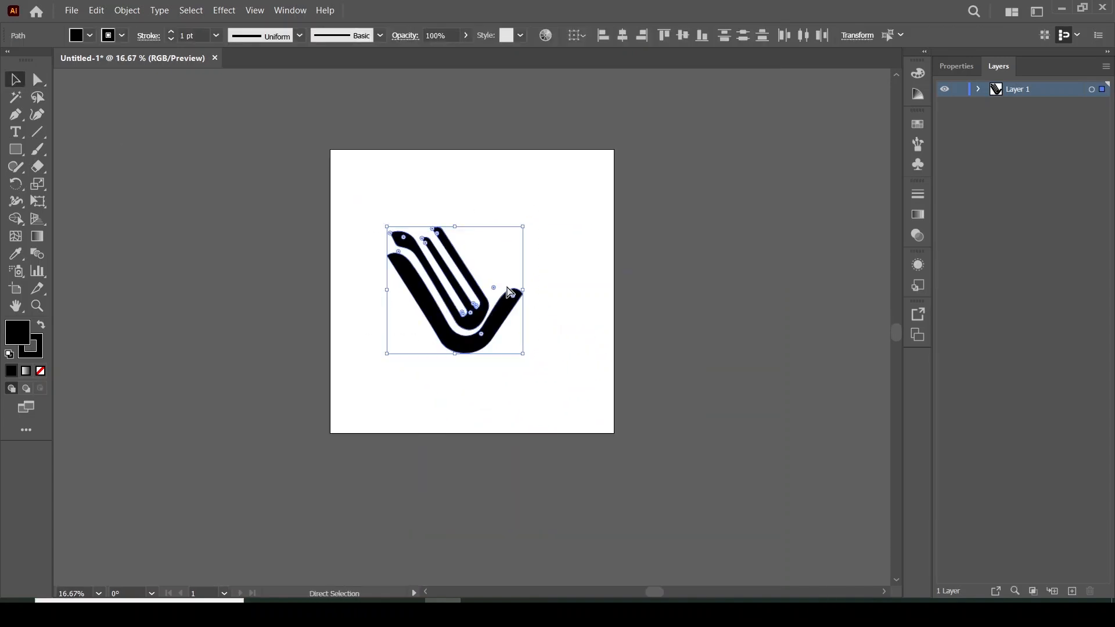
{"action": "key", "text": "ctrl+t"}
{"action": "left_click", "coordinate": [672, 89]}
{"action": "left_click_drag", "start_coordinate": [523, 227], "coordinate": [468, 256]}
{"action": "left_click_drag", "start_coordinate": [458, 336], "coordinate": [427, 311]}
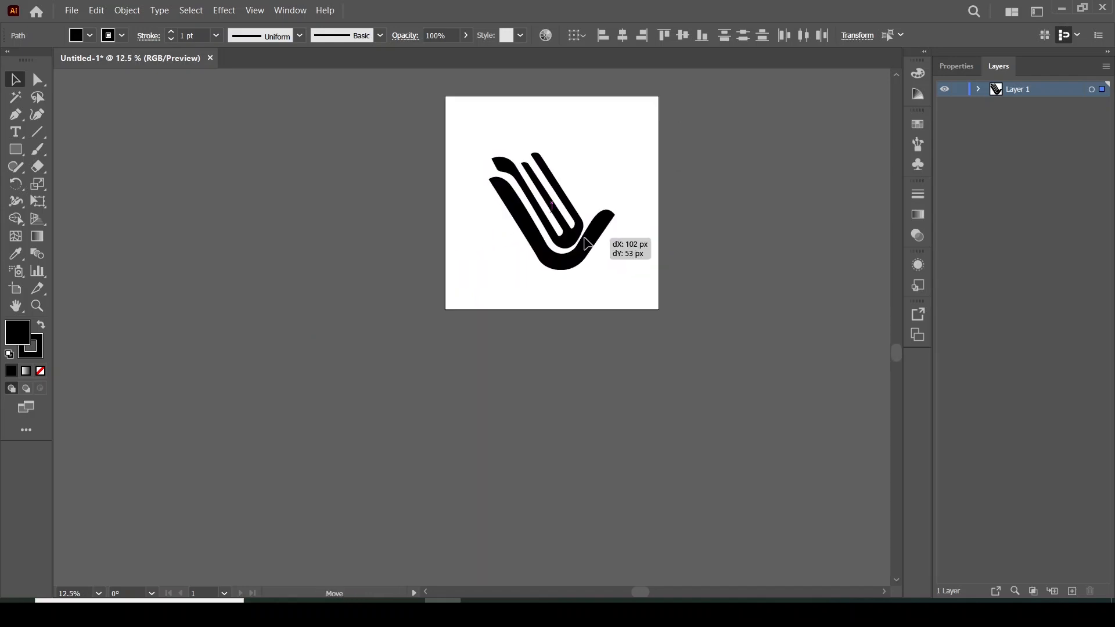
{"action": "left_click_drag", "start_coordinate": [583, 240], "coordinate": [583, 240]}
{"action": "left_click", "coordinate": [500, 150]}
{"action": "key", "text": "ctrl+0"}
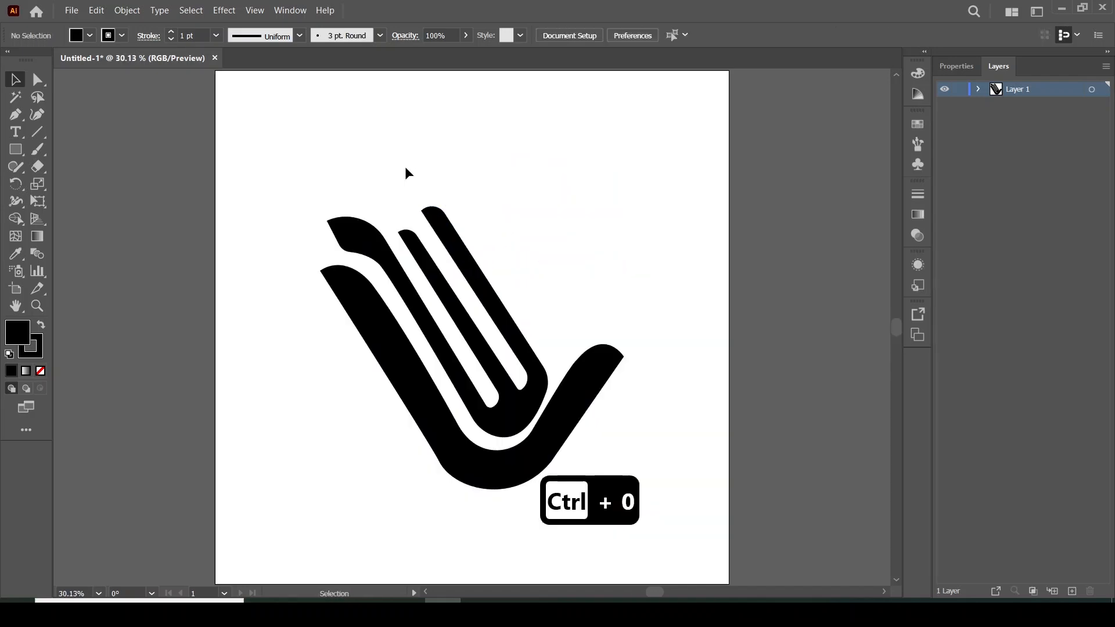
- Export the logo in PNG format to the Posts PNG folder as Logo Png 11
{"action": "left_click", "coordinate": [72, 10]}
{"action": "mouse_move", "coordinate": [172, 287]}
{"action": "left_click", "coordinate": [324, 298]}
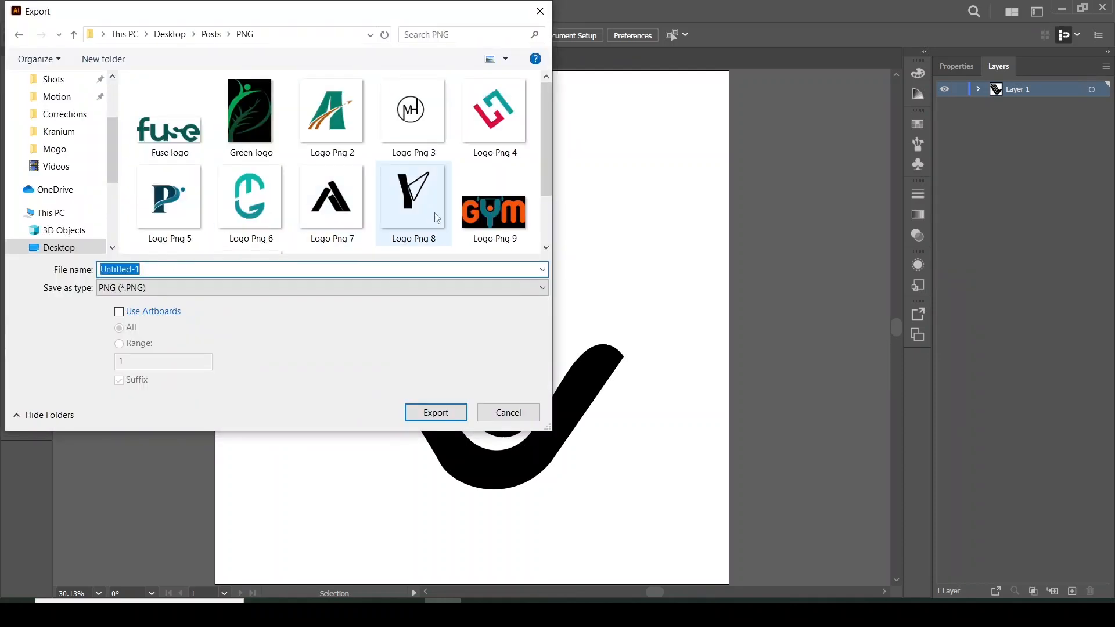
{"action": "scroll", "coordinate": [331, 174], "scroll_direction": "down", "scroll_amount": 2}
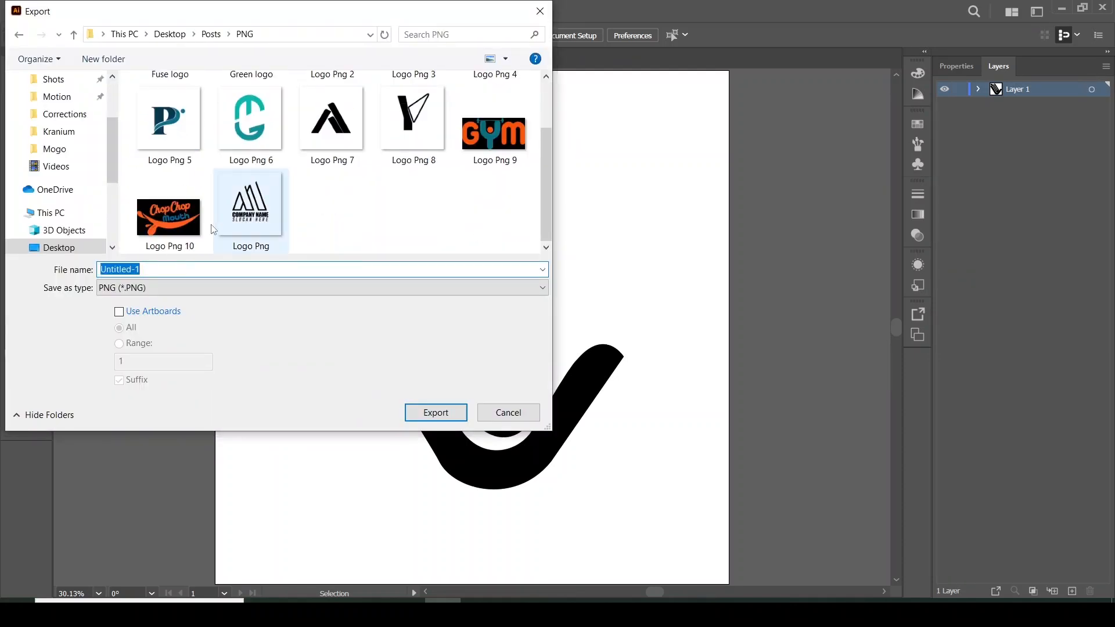
{"action": "left_click", "coordinate": [168, 212]}
{"action": "left_click", "coordinate": [164, 270]}
{"action": "key", "text": "BackSpace"}
{"action": "type", "text": "11"}
{"action": "left_click", "coordinate": [436, 412]}
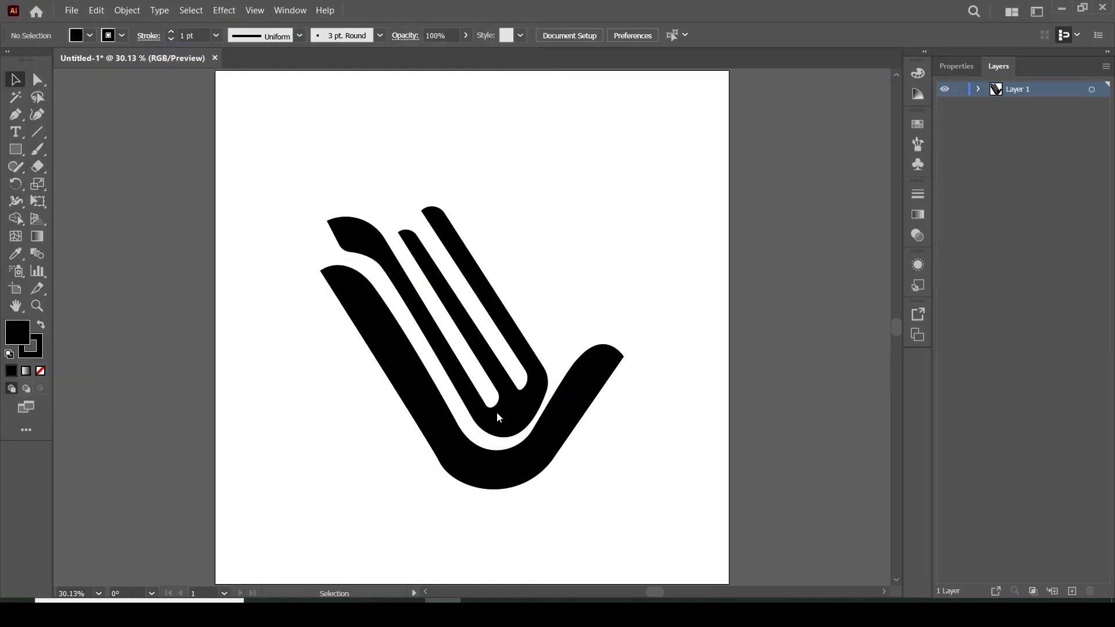
{"action": "left_click", "coordinate": [568, 527]}
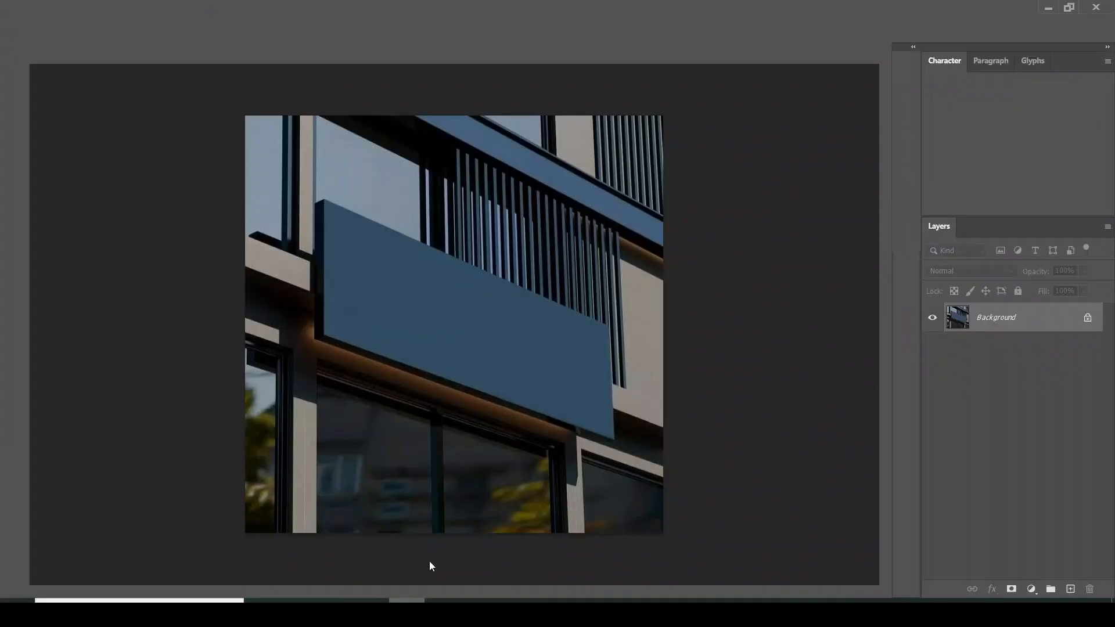
- Switch to Photoshop and place Logo Png 11 in Front Shop.jpg, scaled down onto the left part of the blue sign
{"action": "left_click", "coordinate": [347, 613]}
{"action": "left_click_drag", "start_coordinate": [1063, 108], "coordinate": [423, 333]}
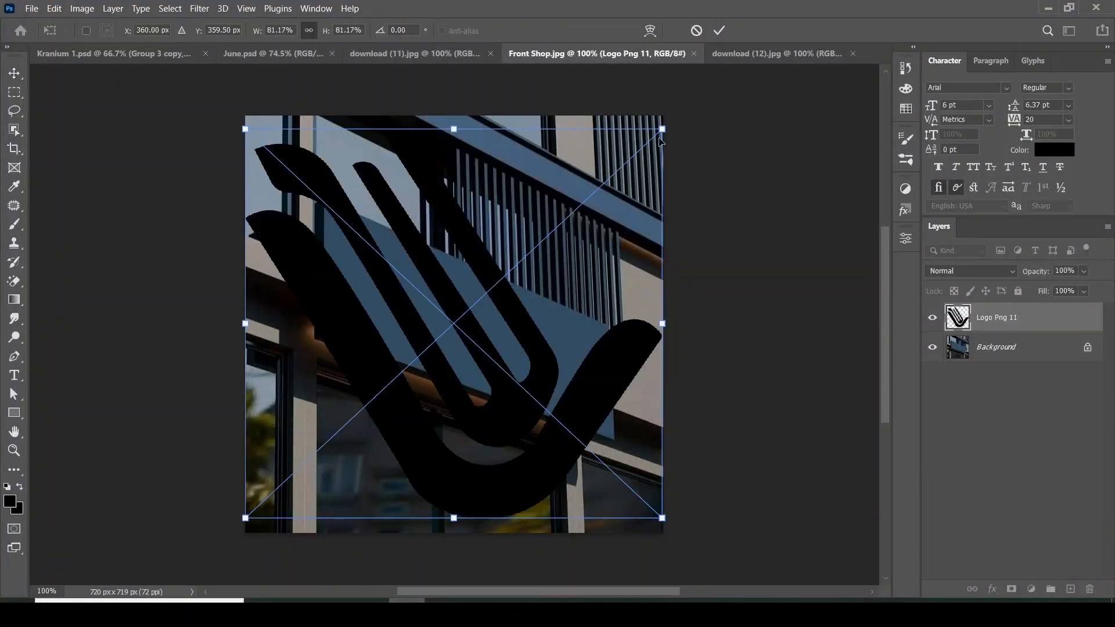
{"action": "left_click_drag", "start_coordinate": [662, 118], "coordinate": [366, 398]}
{"action": "left_click_drag", "start_coordinate": [347, 482], "coordinate": [456, 308]}
{"action": "left_click_drag", "start_coordinate": [477, 227], "coordinate": [465, 248]}
{"action": "left_click", "coordinate": [725, 30]}
{"action": "left_click_drag", "start_coordinate": [454, 316], "coordinate": [434, 311]}
- Add a COMPANY NAME text line on the sign beside the logo
{"action": "left_click", "coordinate": [14, 376]}
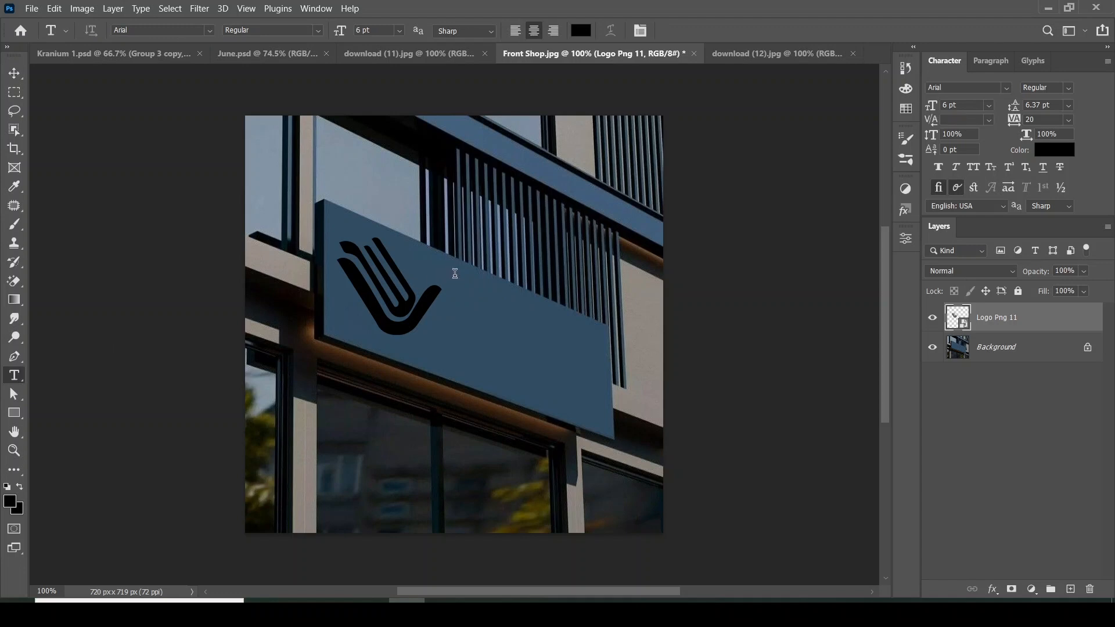
{"action": "left_click", "coordinate": [455, 274]}
{"action": "key", "text": "Caps_Lock"}
{"action": "type", "text": "C"}
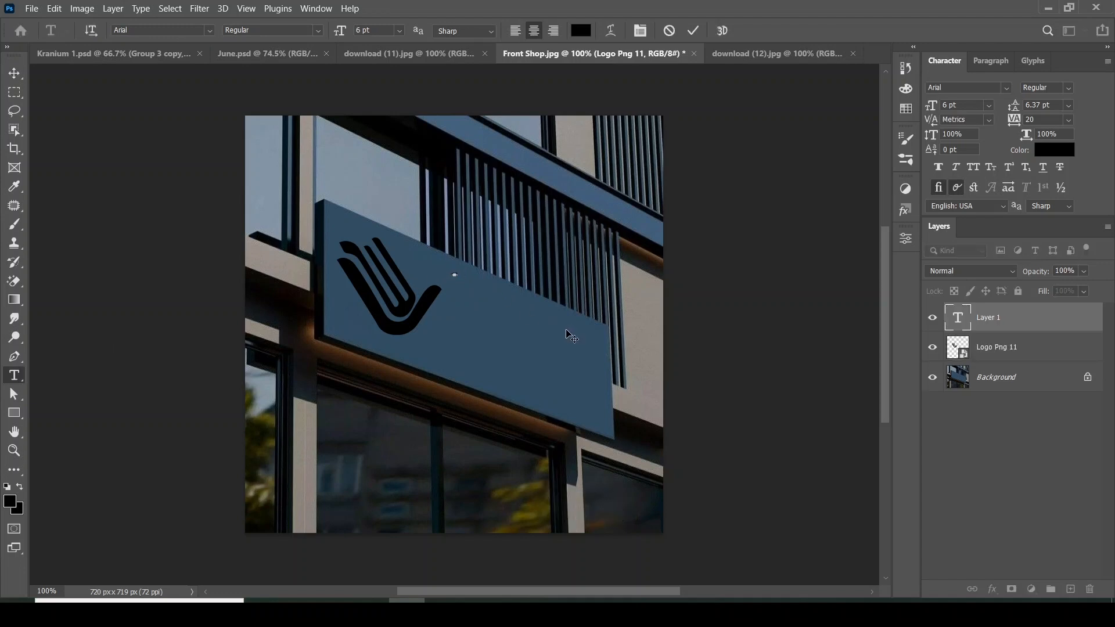
{"action": "type", "text": "mpanY NAME"}
{"action": "left_click", "coordinate": [14, 74]}
{"action": "key", "text": "ctrl+t"}
{"action": "left_click", "coordinate": [693, 32]}
- Enlarge the COMPANY NAME text to about 36.43 pt and set its font to HyperSuper Italic
{"action": "key", "text": "ctrl+t"}
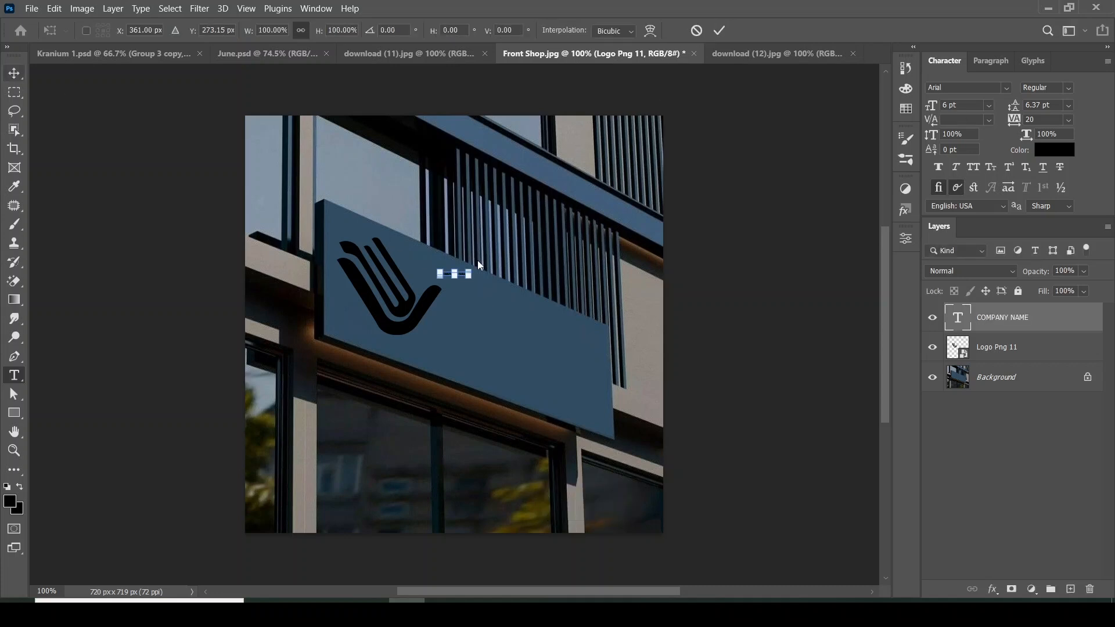
{"action": "left_click", "coordinate": [718, 31]}
{"action": "key", "text": "ctrl+t"}
{"action": "left_click_drag", "start_coordinate": [469, 277], "coordinate": [617, 297]}
{"action": "left_click", "coordinate": [719, 31]}
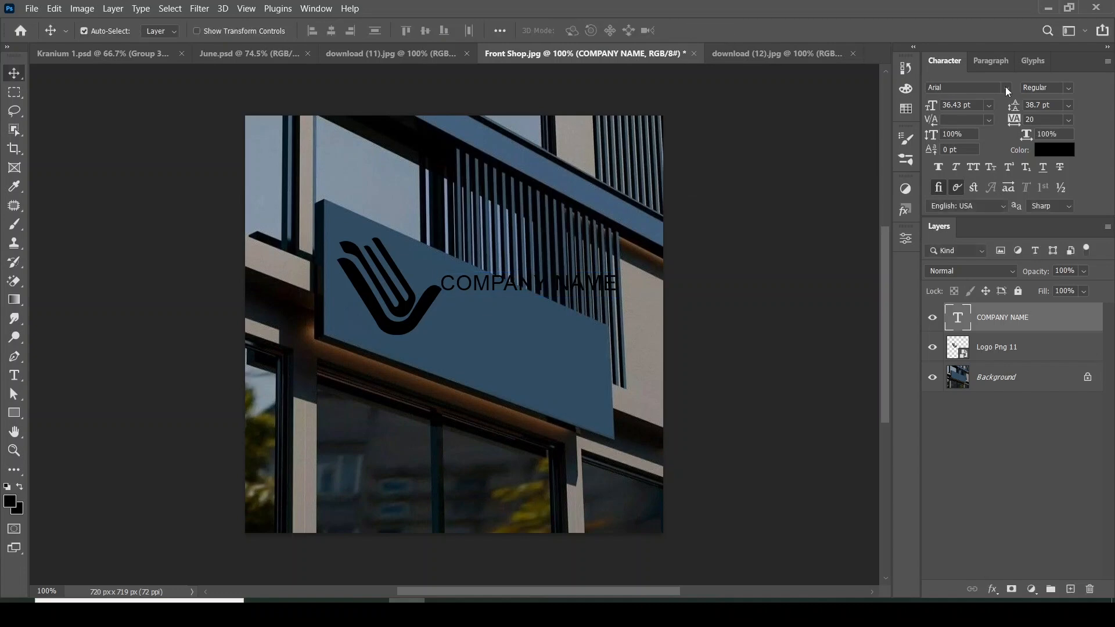
{"action": "left_click", "coordinate": [1006, 87]}
{"action": "left_click", "coordinate": [987, 130]}
- Hide the Background layer and resize the COMPANY NAME text to about 51.43 pt, positioned beside the logo
{"action": "left_click_drag", "start_coordinate": [581, 290], "coordinate": [610, 236]}
{"action": "left_click", "coordinate": [931, 378]}
{"action": "key", "text": "ctrl+t"}
{"action": "left_click_drag", "start_coordinate": [594, 259], "coordinate": [449, 289]}
{"action": "left_click", "coordinate": [719, 31]}
- Replace the wording of the duplicated COMPANY NAME line below the original with TEXT HERE
{"action": "double_click", "coordinate": [599, 296]}
{"action": "left_click", "coordinate": [598, 295]}
{"action": "key", "text": "Right"}
{"action": "type", "text": "text"}
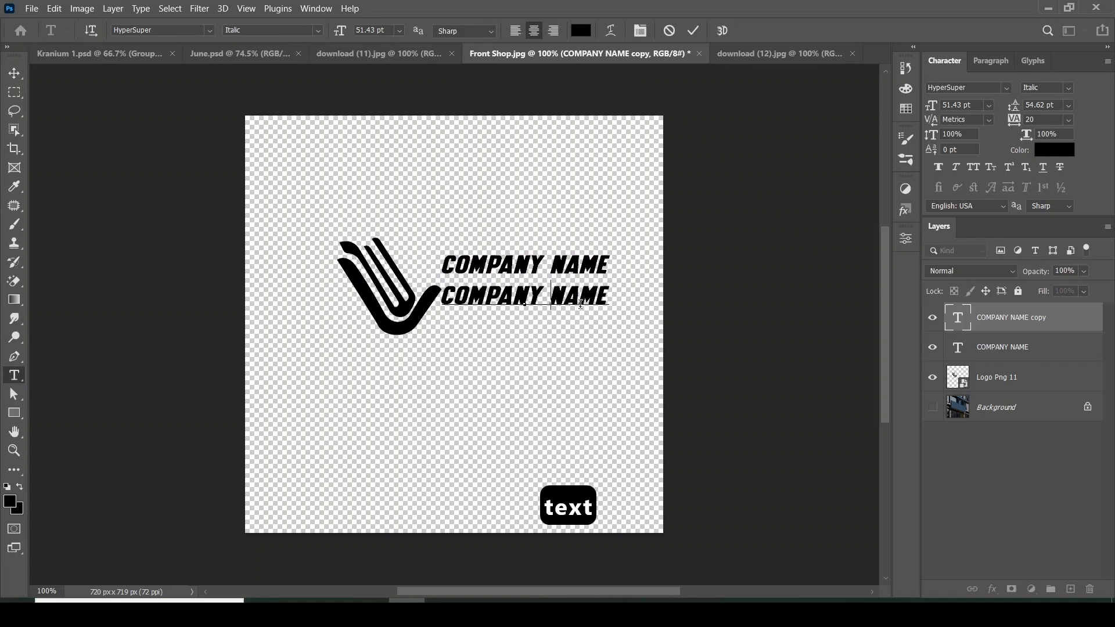
{"action": "key", "text": "BackSpace"}
{"action": "key", "text": "BackSpace"}
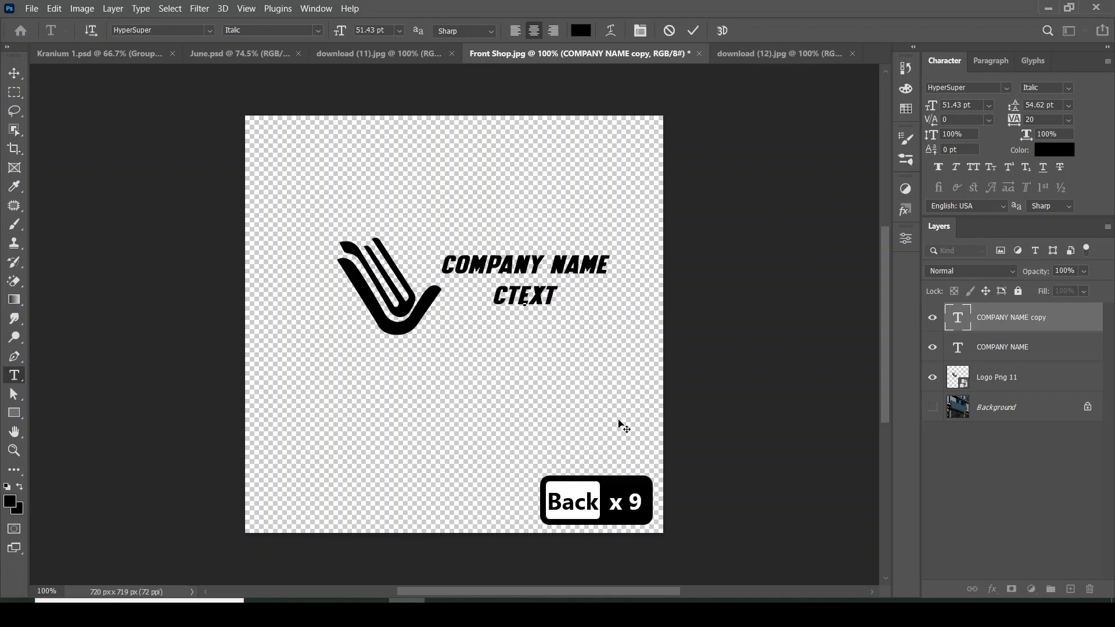
{"action": "key", "text": "BackSpace"}
{"action": "key", "text": "BackSpace"}
{"action": "key", "text": "BackSpace"}
{"action": "key", "text": "BackSpace"}
{"action": "key", "text": "BackSpace"}
{"action": "type", "text": "text "}
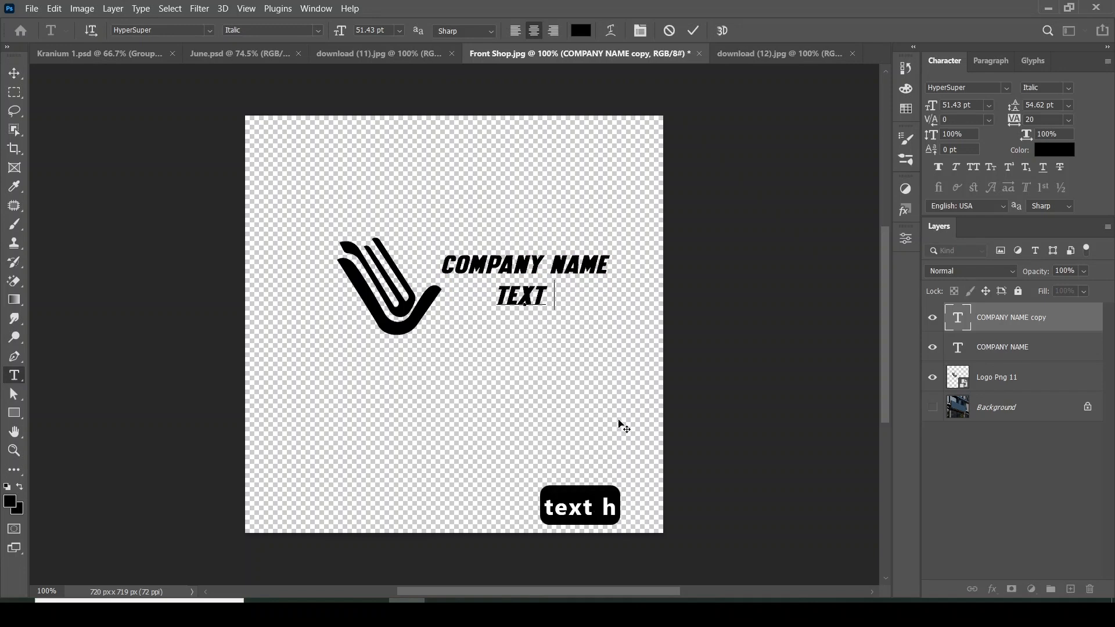
{"action": "type", "text": "here"}
{"action": "left_click", "coordinate": [694, 36]}
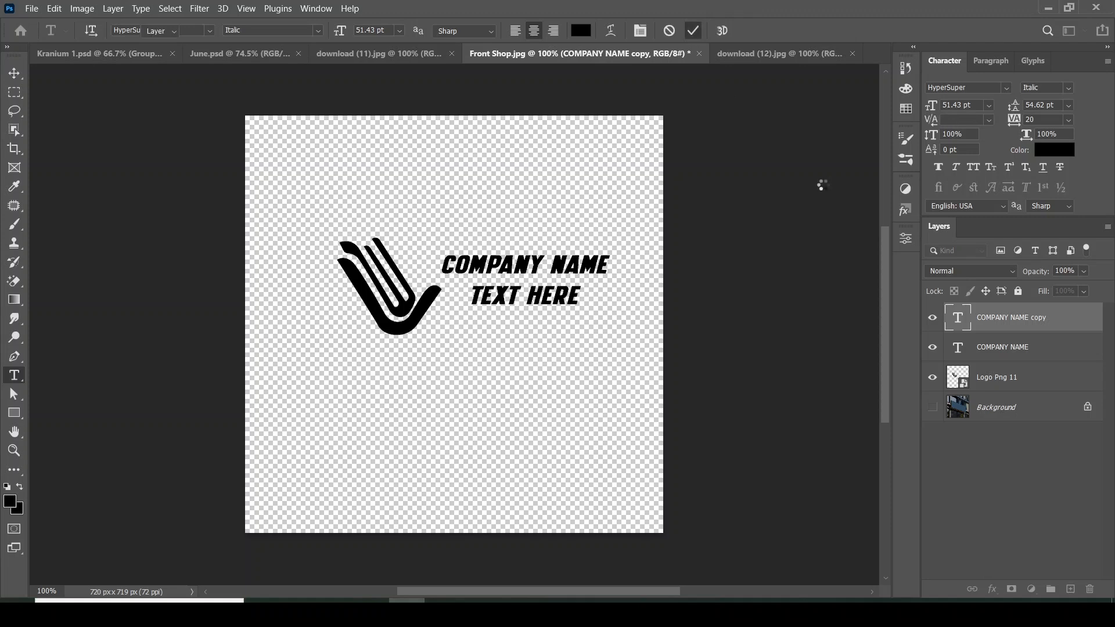
- Set the TEXT HERE line to Ampero Italic and scale it to about 57.1 pt, aligned with the right end of COMPANY NAME
{"action": "key", "text": "v"}
{"action": "left_click", "coordinate": [1004, 88]}
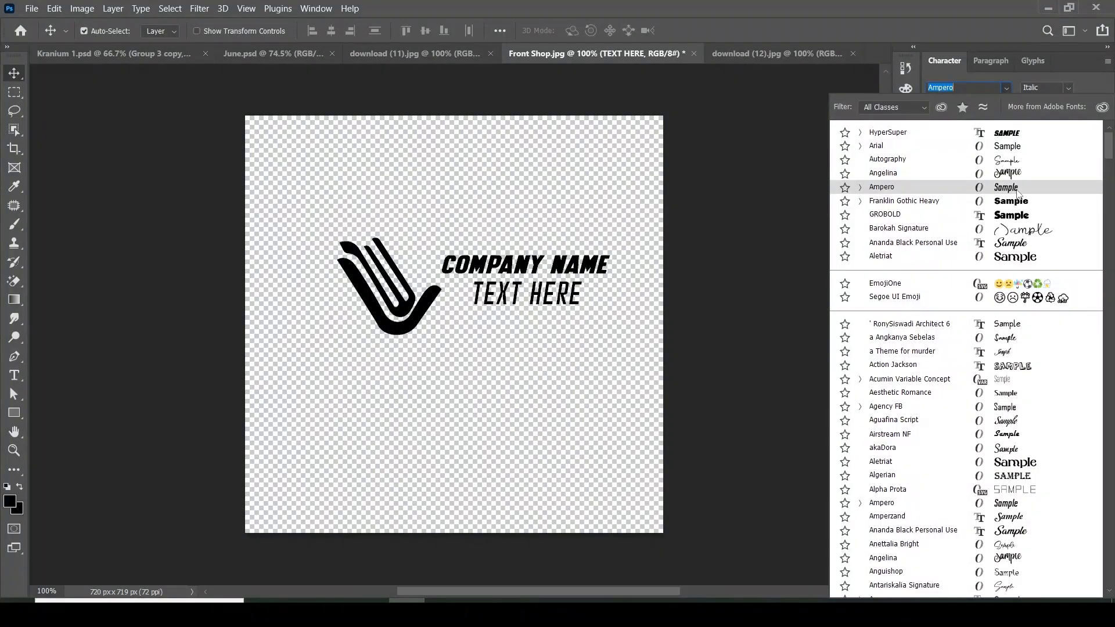
{"action": "left_click", "coordinate": [1016, 188]}
{"action": "key", "text": "ctrl+t"}
{"action": "left_click_drag", "start_coordinate": [581, 318], "coordinate": [611, 324]}
{"action": "left_click_drag", "start_coordinate": [463, 279], "coordinate": [488, 284]}
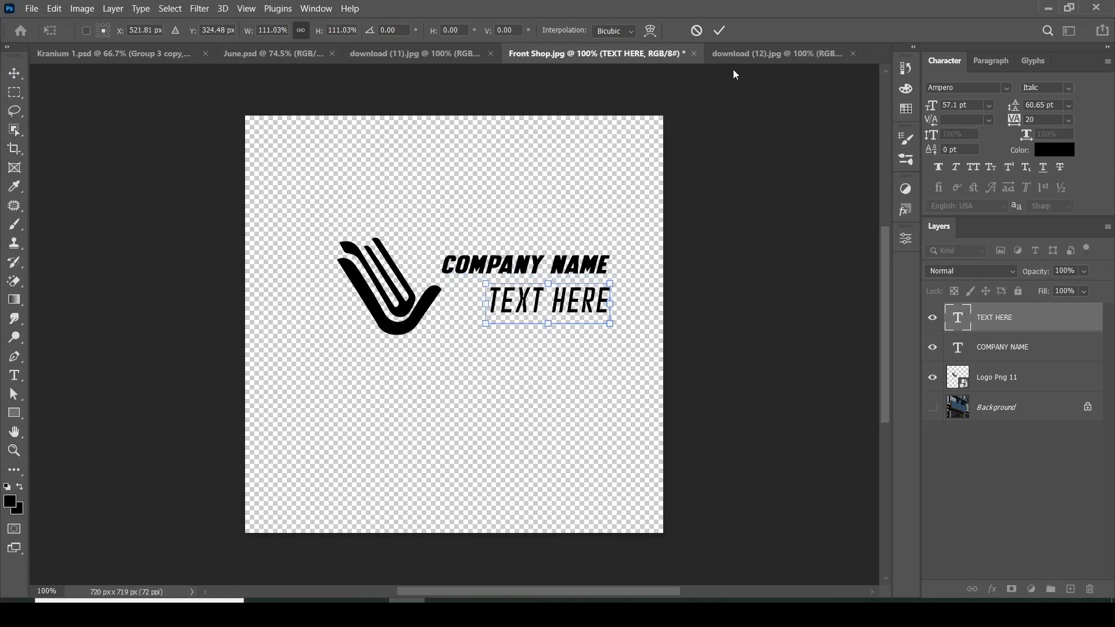
{"action": "left_click", "coordinate": [719, 30]}
- Set the TEXT HERE tracking to 180 and scale both text lines to about 64.13 pt so they share the same width beside the logo
{"action": "left_click_drag", "start_coordinate": [1014, 122], "coordinate": [1013, 122]}
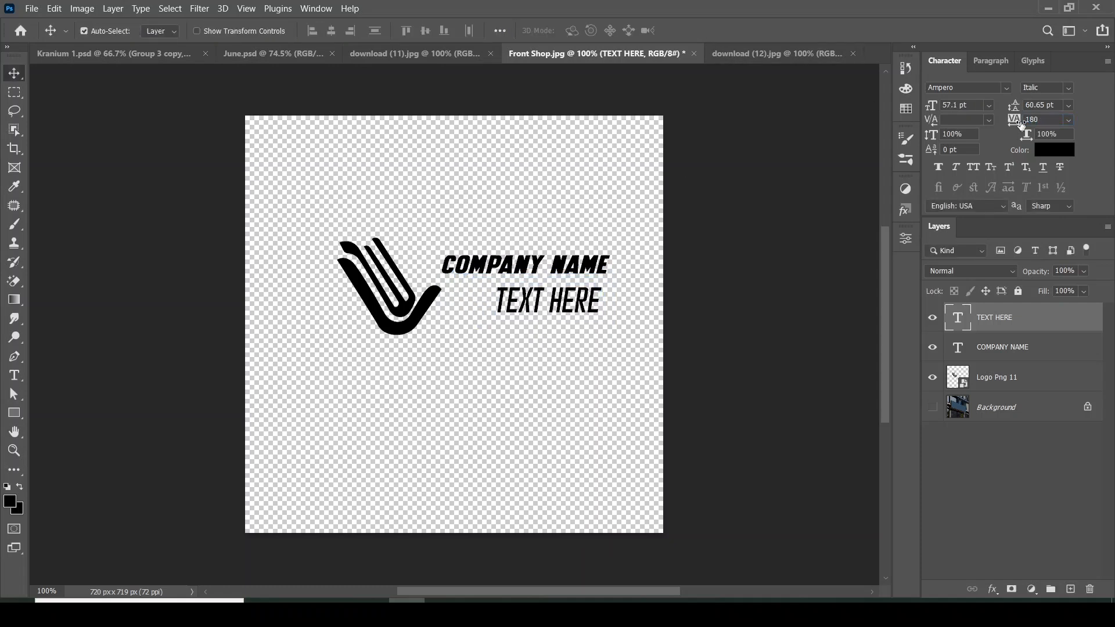
{"action": "left_click_drag", "start_coordinate": [631, 294], "coordinate": [664, 228]}
{"action": "left_click", "coordinate": [604, 267], "text": "shift"}
{"action": "key", "text": "ctrl+t"}
{"action": "left_click", "coordinate": [718, 33]}
- Scale the logo down to suit the text lines, and move the logo and both text lines together toward the canvas centre
{"action": "left_click", "coordinate": [997, 377]}
{"action": "key", "text": "ctrl+t"}
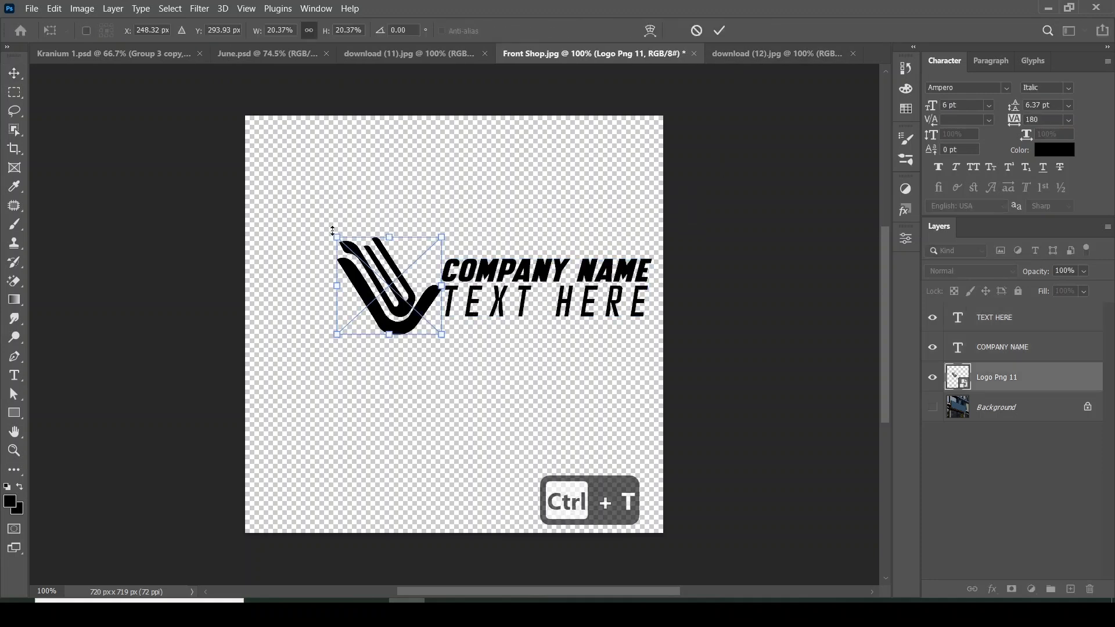
{"action": "left_click_drag", "start_coordinate": [329, 229], "coordinate": [348, 259]}
{"action": "left_click", "coordinate": [719, 33]}
{"action": "left_click_drag", "start_coordinate": [420, 308], "coordinate": [388, 324]}
{"action": "left_click", "coordinate": [450, 271], "text": "shift"}
{"action": "left_click", "coordinate": [455, 299], "text": "shift"}
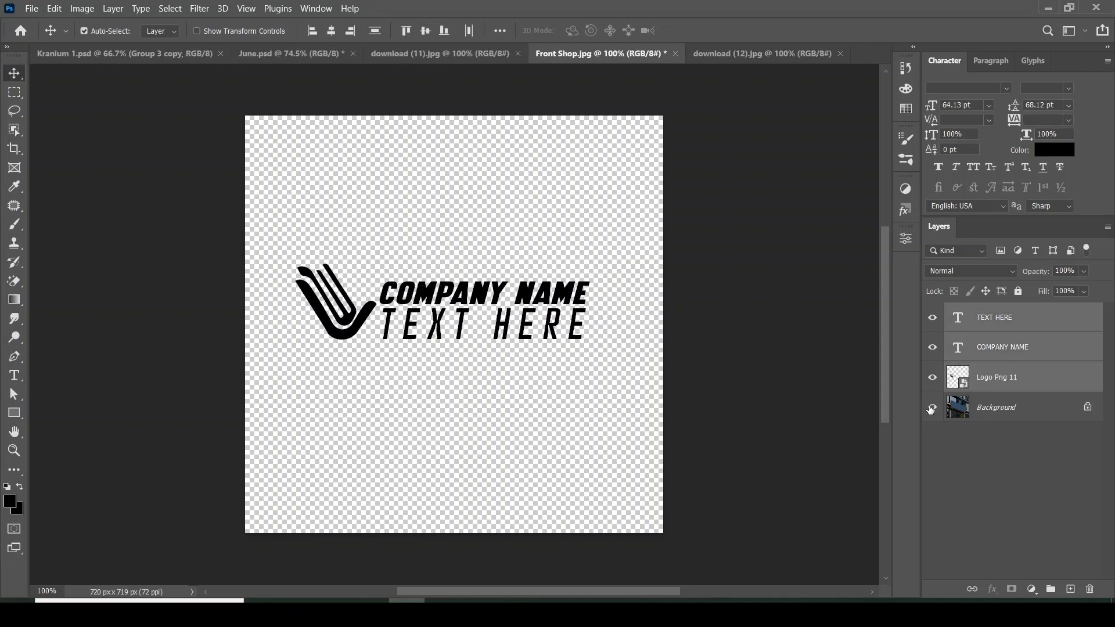
- Show the Background layer and convert the logo and both text layers into one smart object
{"action": "left_click", "coordinate": [931, 410]}
{"action": "left_click", "coordinate": [783, 348]}
{"action": "left_click", "coordinate": [985, 378]}
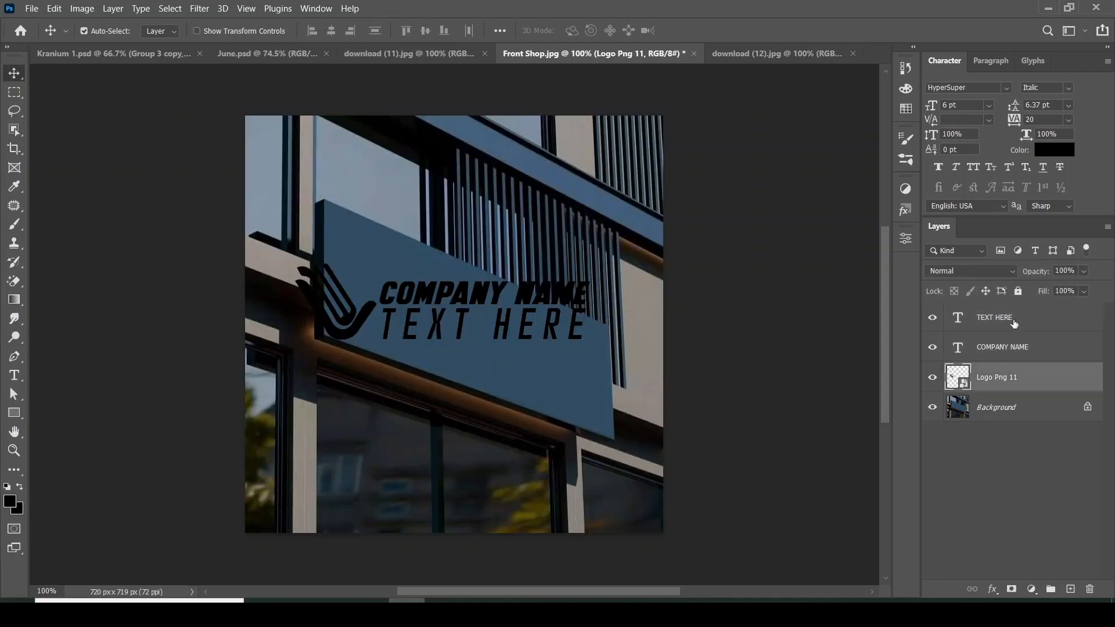
{"action": "left_click", "coordinate": [1014, 323], "text": "shift"}
{"action": "right_click", "coordinate": [1012, 320]}
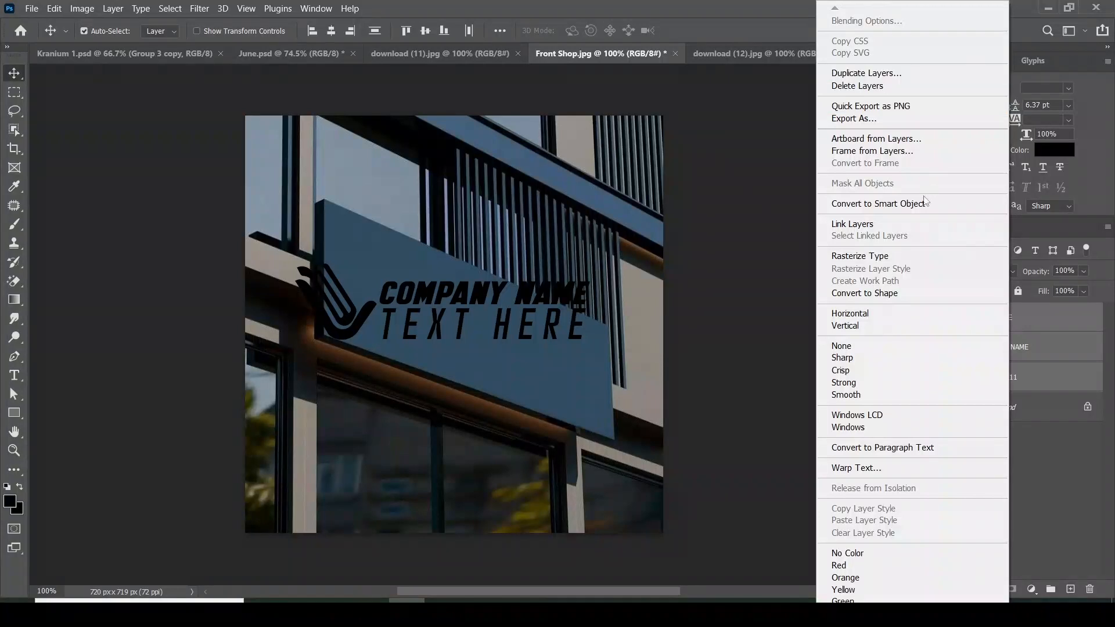
{"action": "left_click", "coordinate": [879, 203]}
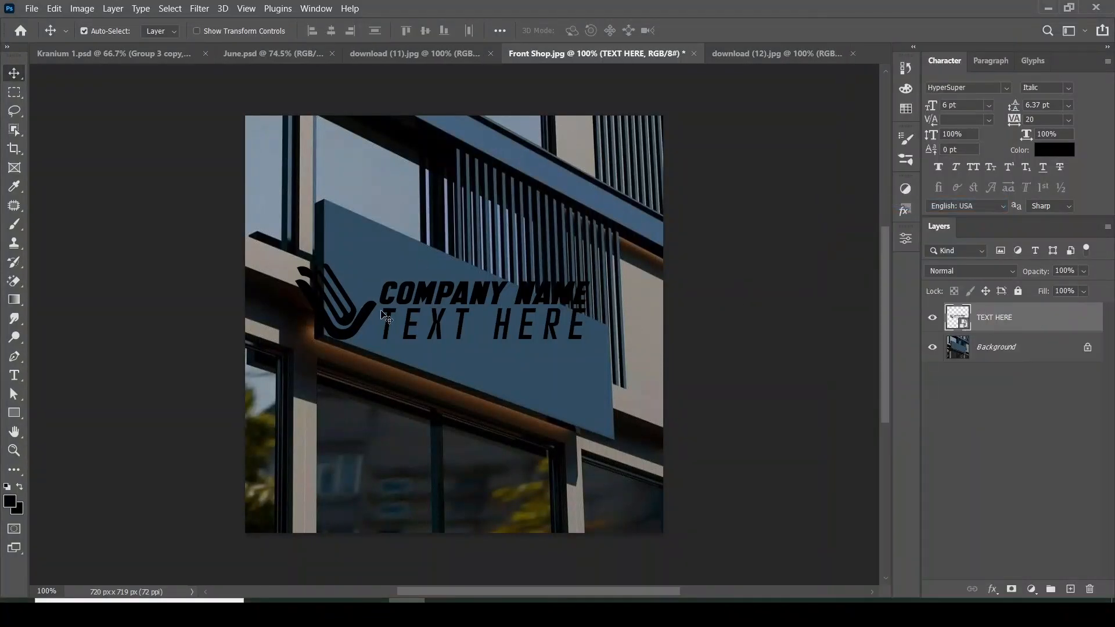
- Move the smart object over the blue sign board and distort its corners to follow the board's perspective
{"action": "key", "text": "ctrl+t"}
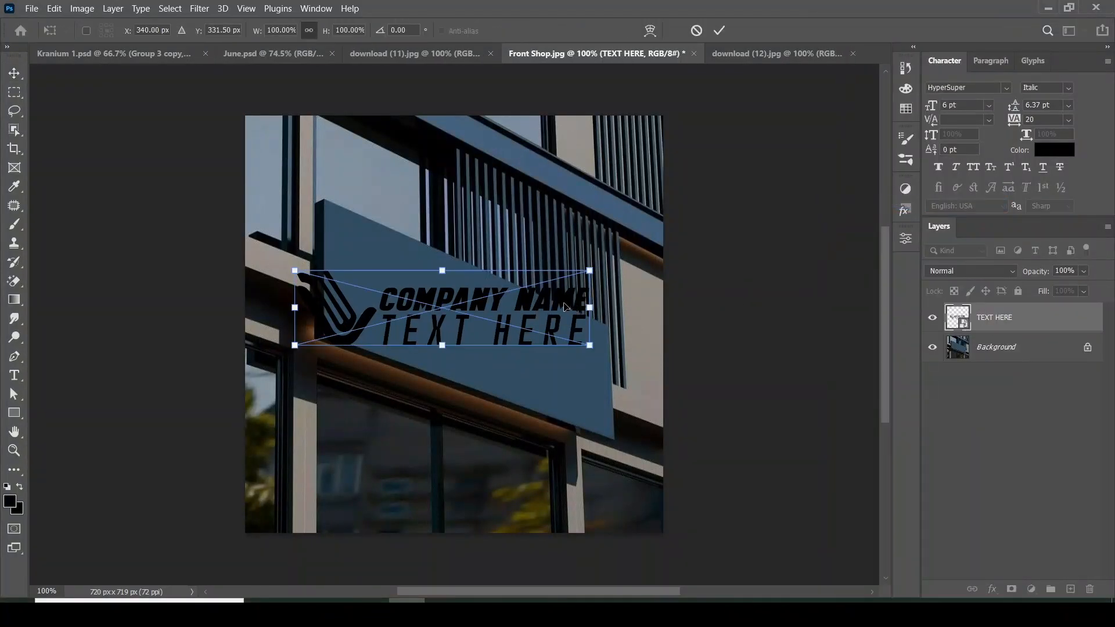
{"action": "left_click_drag", "start_coordinate": [565, 303], "coordinate": [615, 306]}
{"action": "right_click", "coordinate": [609, 303]}
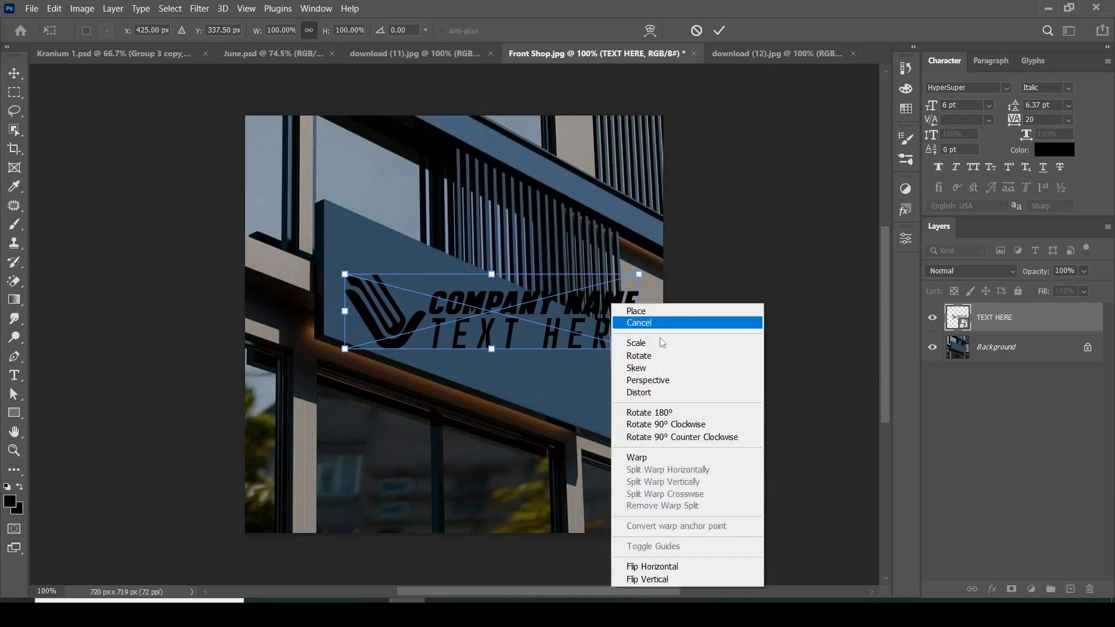
{"action": "left_click", "coordinate": [633, 378]}
{"action": "left_click_drag", "start_coordinate": [346, 277], "coordinate": [340, 253]}
{"action": "left_click_drag", "start_coordinate": [345, 348], "coordinate": [341, 326]}
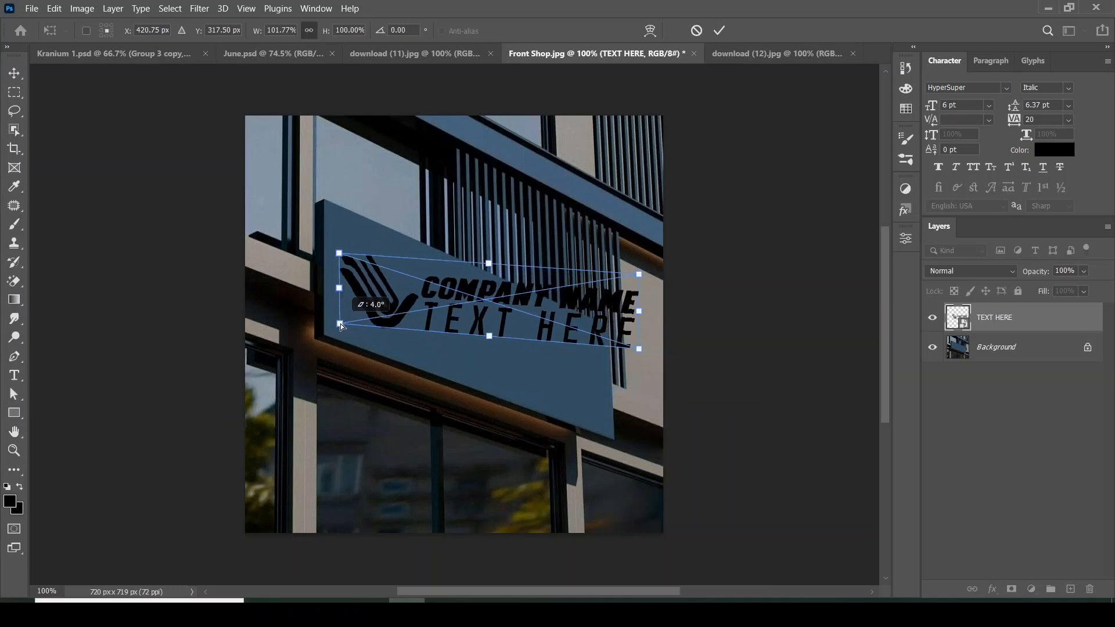
{"action": "left_click_drag", "start_coordinate": [339, 258], "coordinate": [340, 224]}
{"action": "left_click_drag", "start_coordinate": [639, 349], "coordinate": [612, 427]}
{"action": "left_click_drag", "start_coordinate": [639, 274], "coordinate": [603, 326]}
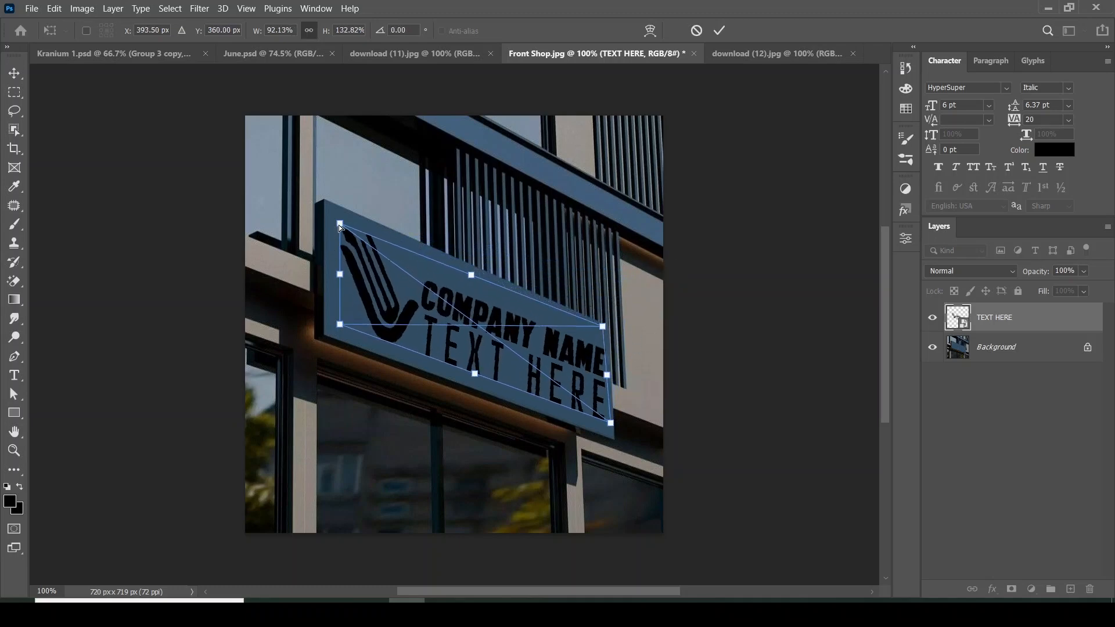
- Fine-tune the distorted artwork's four corners to the sign board's edges and apply the transform
{"action": "left_click_drag", "start_coordinate": [341, 227], "coordinate": [343, 225]}
{"action": "left_click_drag", "start_coordinate": [340, 324], "coordinate": [337, 326]}
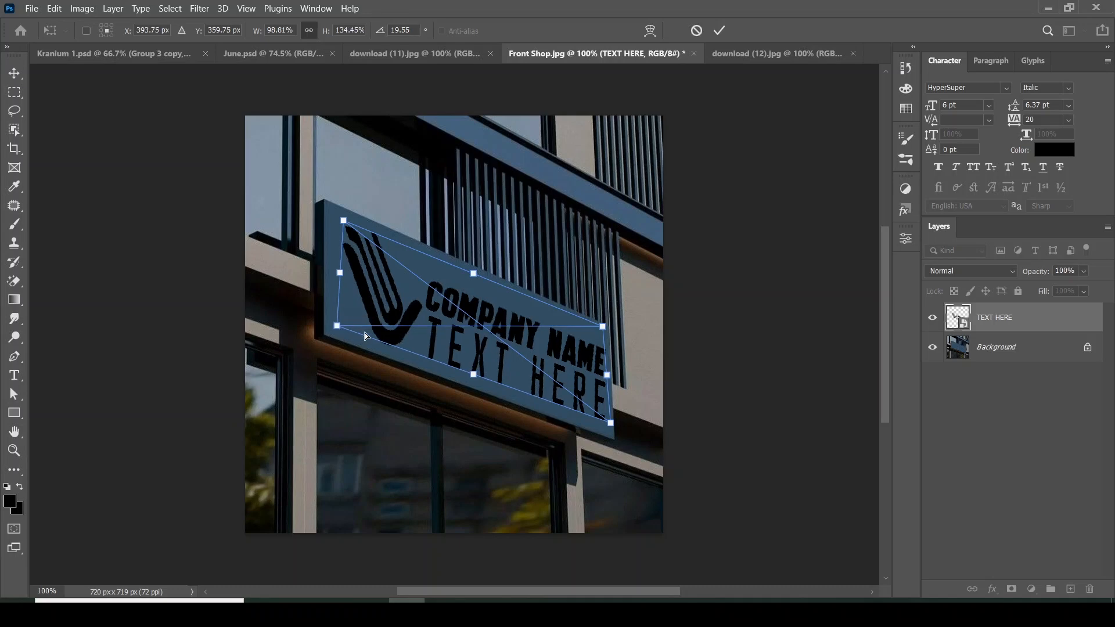
{"action": "left_click_drag", "start_coordinate": [613, 427], "coordinate": [613, 430]}
{"action": "left_click_drag", "start_coordinate": [605, 329], "coordinate": [604, 332]}
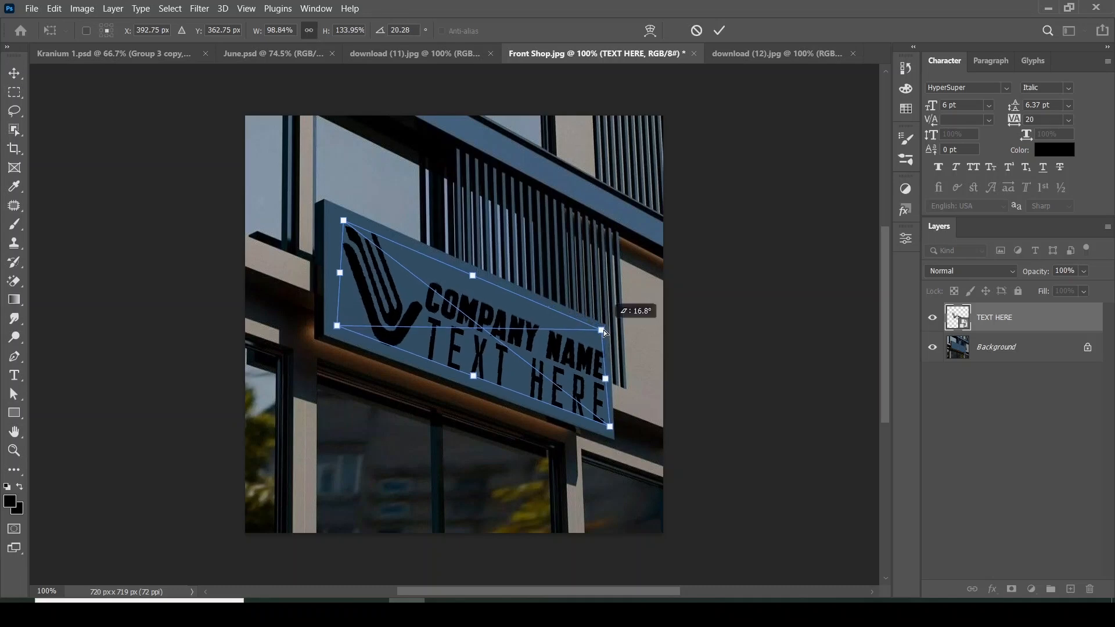
{"action": "left_click", "coordinate": [719, 32]}
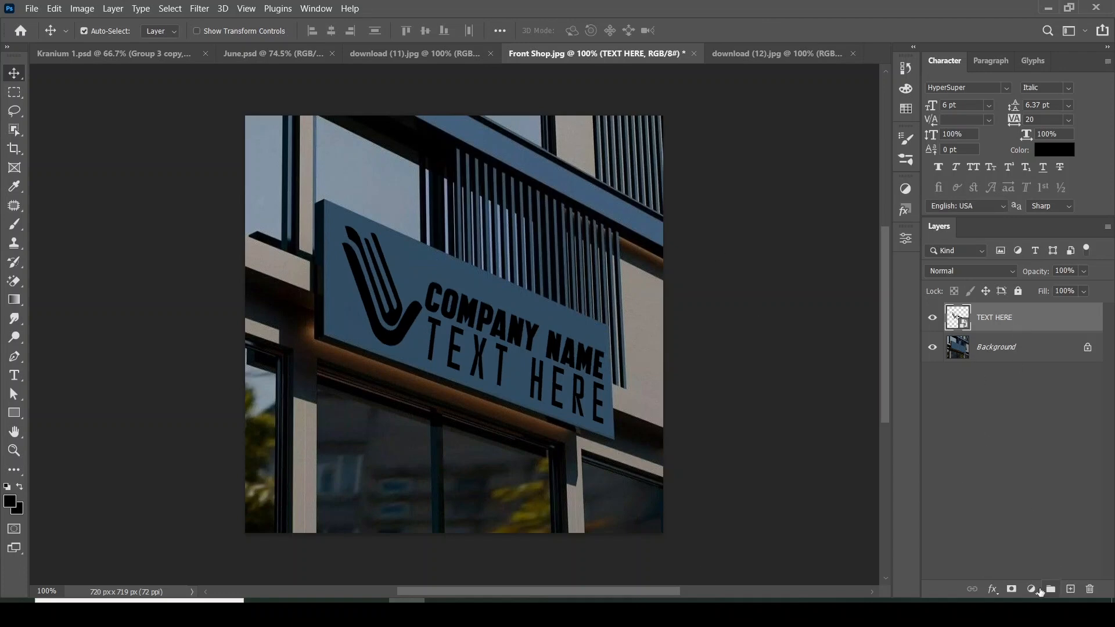
- Apply a Gaussian Blur with a 6.2 pixel radius to the sign artwork and lower the layer opacity to 82%
{"action": "left_click", "coordinate": [199, 8]}
{"action": "mouse_move", "coordinate": [307, 184]}
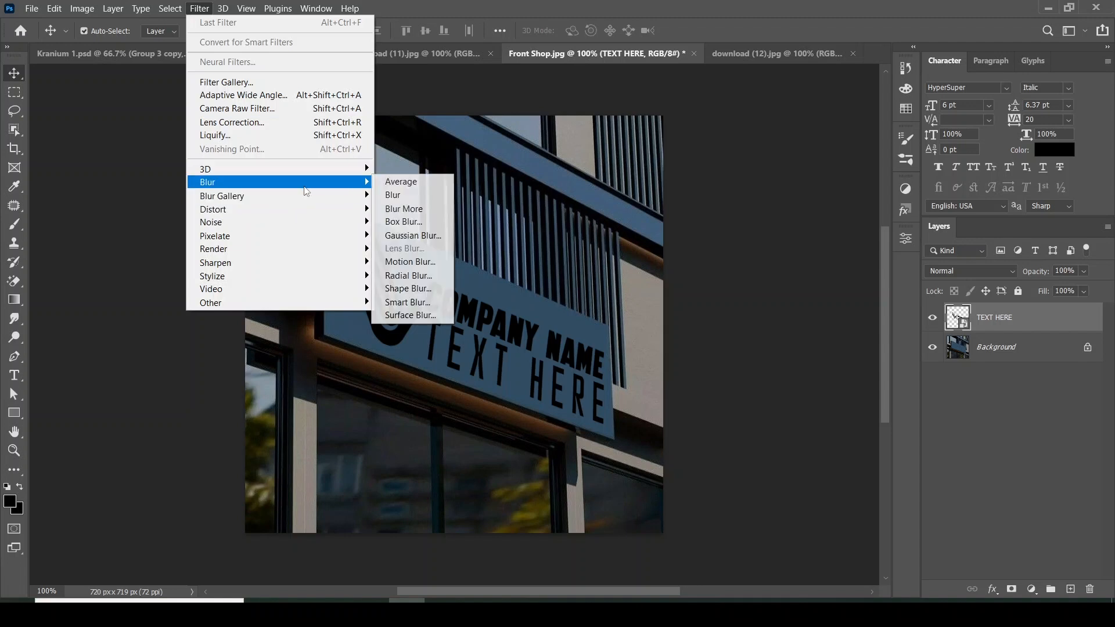
{"action": "left_click", "coordinate": [424, 237]}
{"action": "left_click_drag", "start_coordinate": [793, 175], "coordinate": [891, 183]}
{"action": "left_click_drag", "start_coordinate": [846, 405], "coordinate": [848, 405]}
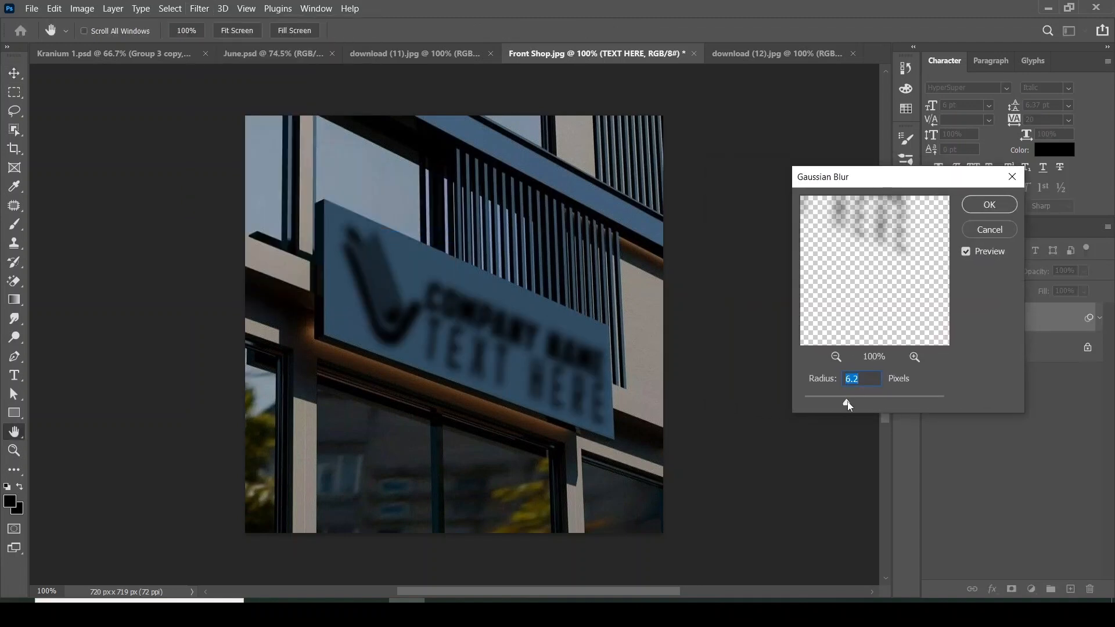
{"action": "left_click", "coordinate": [995, 204]}
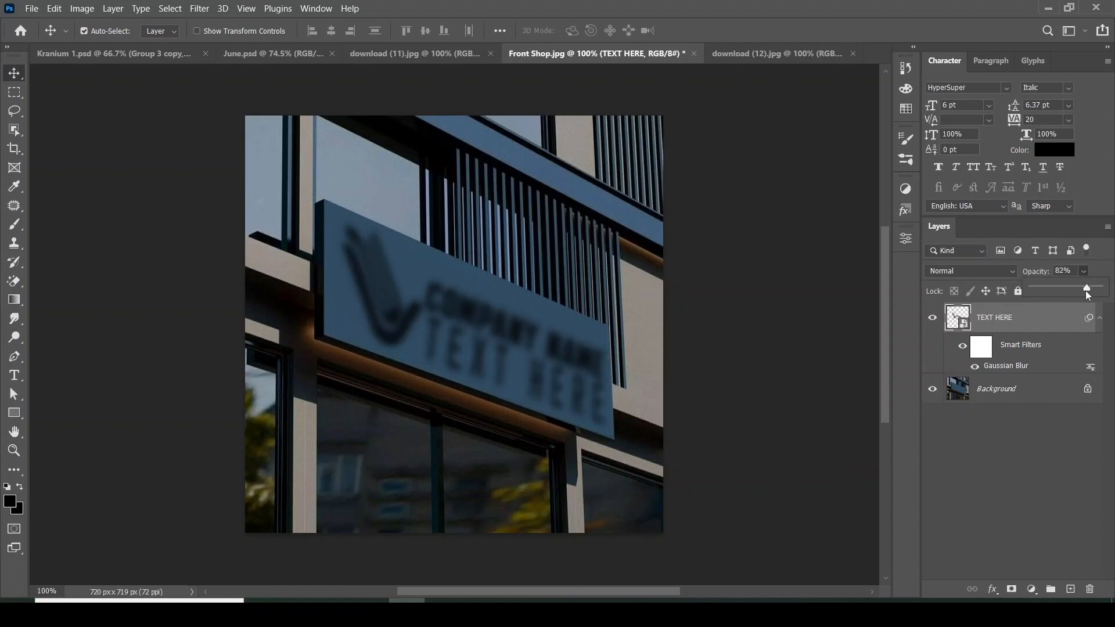
{"action": "left_click_drag", "start_coordinate": [1085, 291], "coordinate": [1087, 290]}
{"action": "left_click", "coordinate": [1100, 318]}
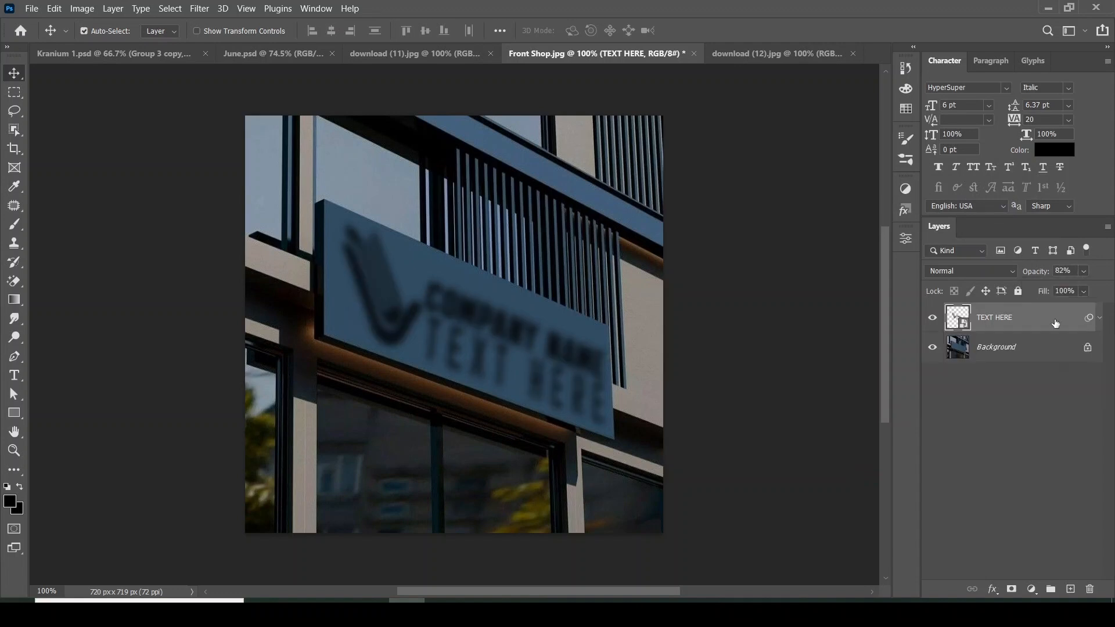
- Add a Motion Blur to the sign artwork with an angle of 50° and a distance of 20 pixels
{"action": "left_click", "coordinate": [199, 9]}
{"action": "mouse_move", "coordinate": [207, 182]}
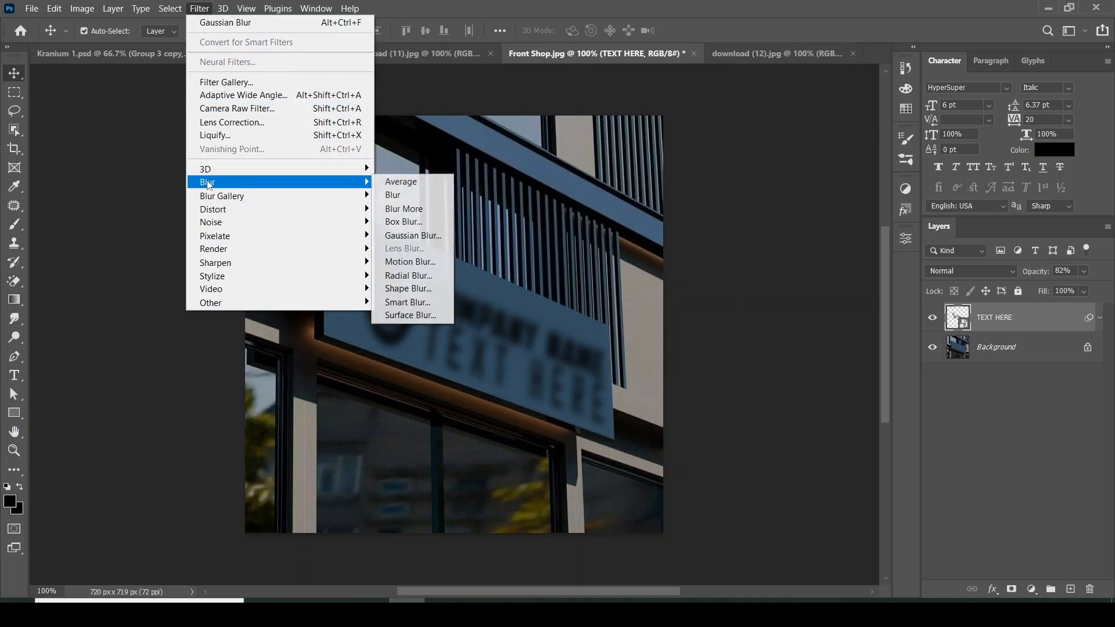
{"action": "left_click", "coordinate": [402, 263]}
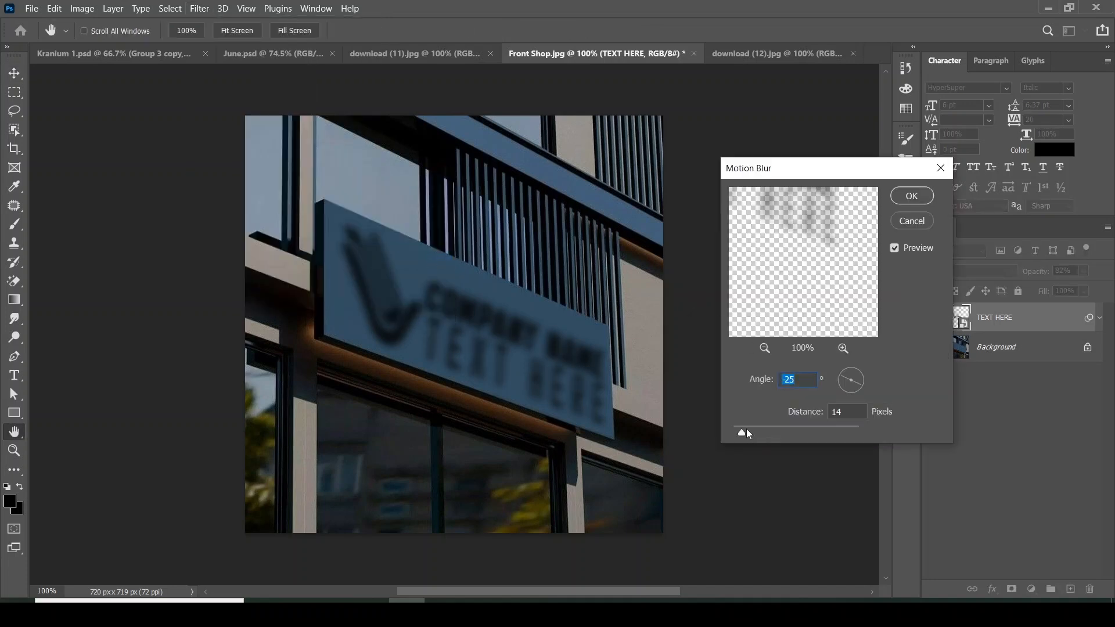
{"action": "mouse_move", "coordinate": [743, 431]}
{"action": "left_mouse_down"}
{"action": "mouse_move", "coordinate": [761, 433]}
{"action": "mouse_move", "coordinate": [738, 429]}
{"action": "mouse_move", "coordinate": [746, 435]}
{"action": "left_mouse_up"}
{"action": "left_click_drag", "start_coordinate": [861, 411], "coordinate": [810, 411]}
{"action": "type", "text": "20"}
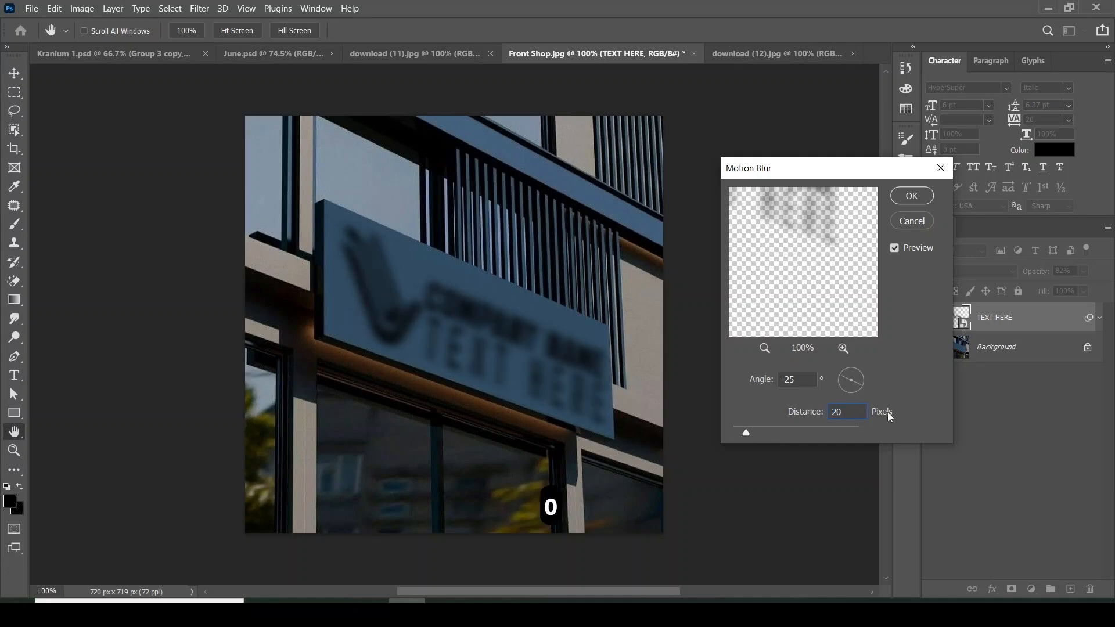
{"action": "left_click", "coordinate": [748, 379]}
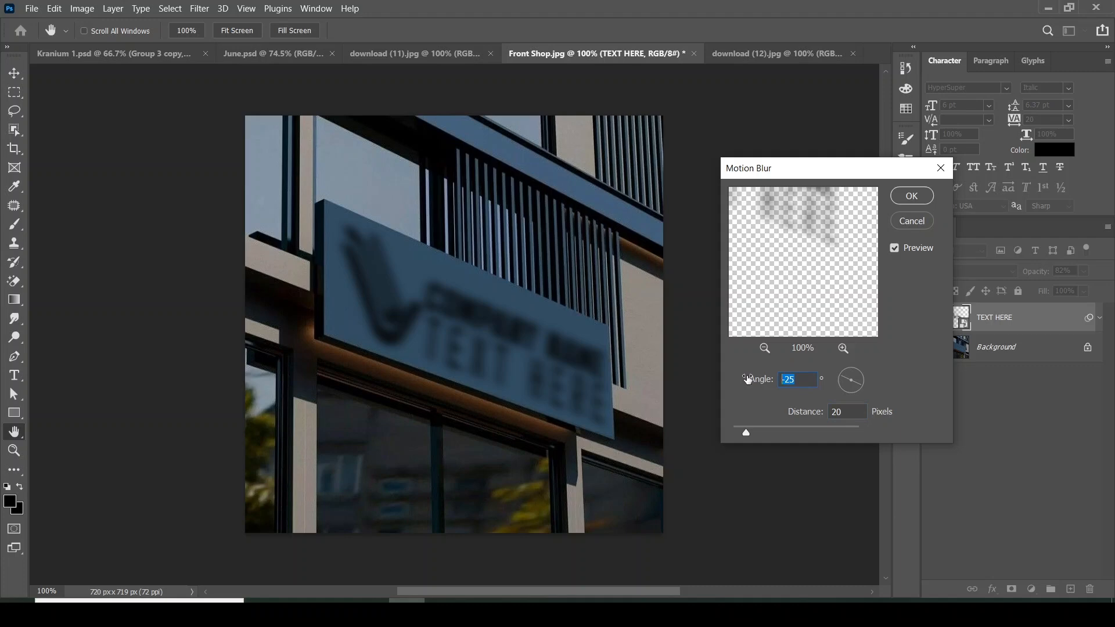
{"action": "type", "text": "50"}
{"action": "left_click_drag", "start_coordinate": [747, 432], "coordinate": [744, 432]}
{"action": "type", "text": "20"}
{"action": "key", "text": "Return"}
{"action": "key", "text": "v"}
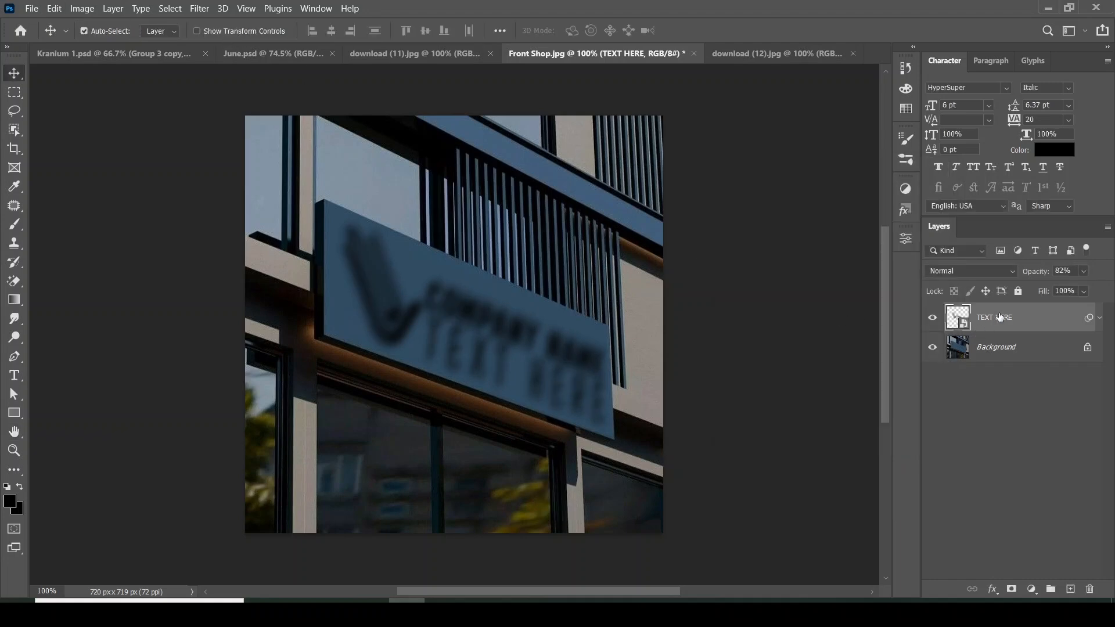
- Duplicate the blurred TEXT HERE layer and set the duplicate's Motion Blur distance to 15 pixels
{"action": "left_click_drag", "start_coordinate": [996, 318], "coordinate": [1071, 589]}
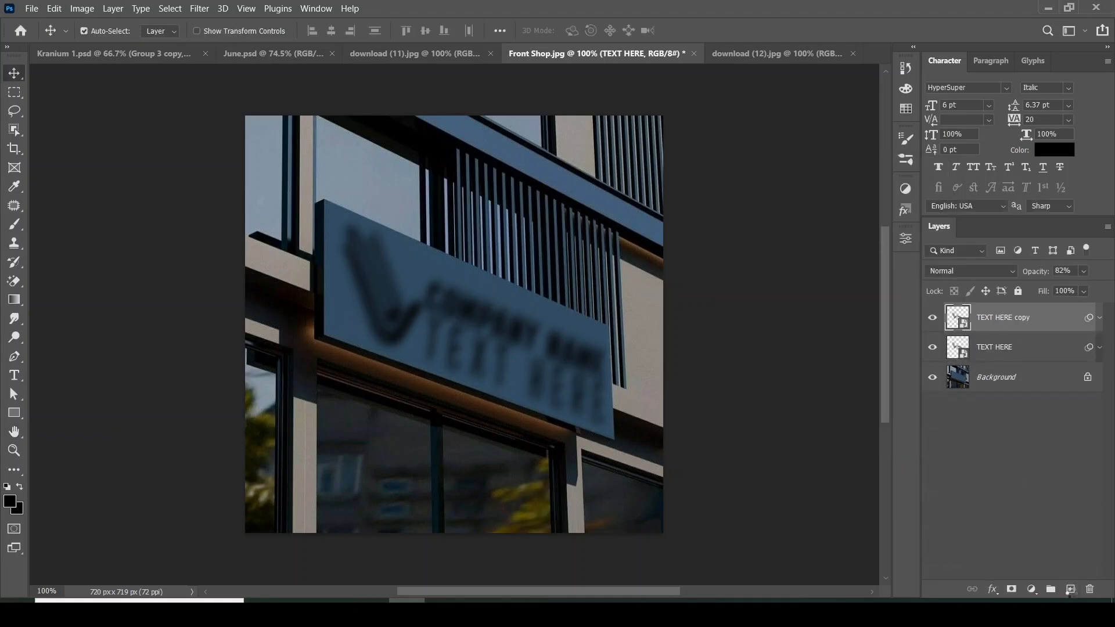
{"action": "left_click", "coordinate": [1099, 318]}
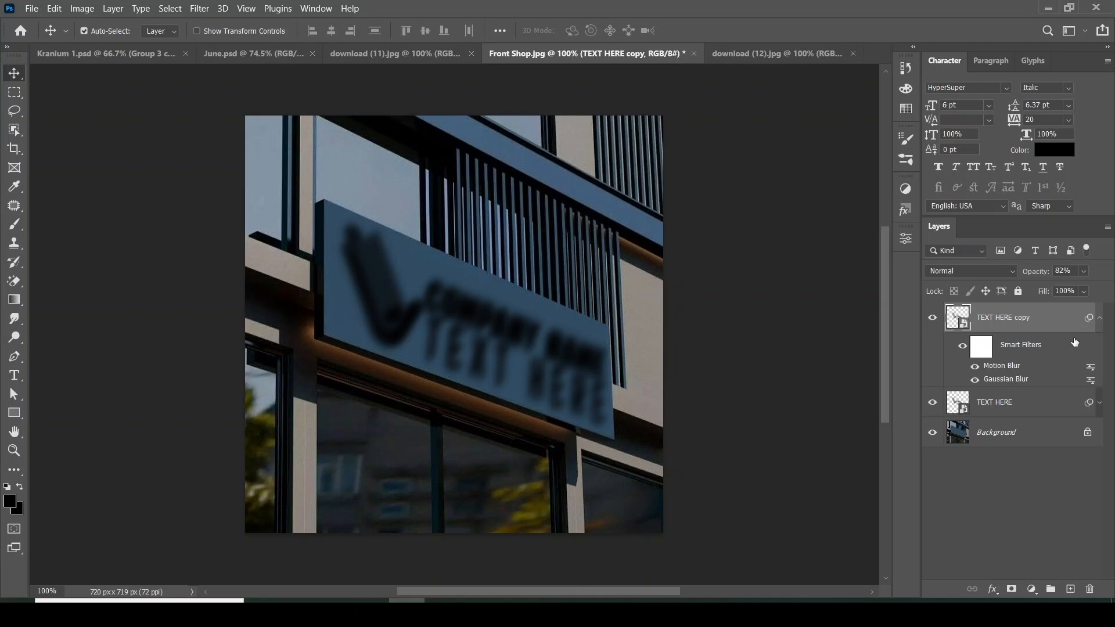
{"action": "double_click", "coordinate": [1000, 367]}
{"action": "left_click_drag", "start_coordinate": [855, 414], "coordinate": [830, 402]}
{"action": "type", "text": "15"}
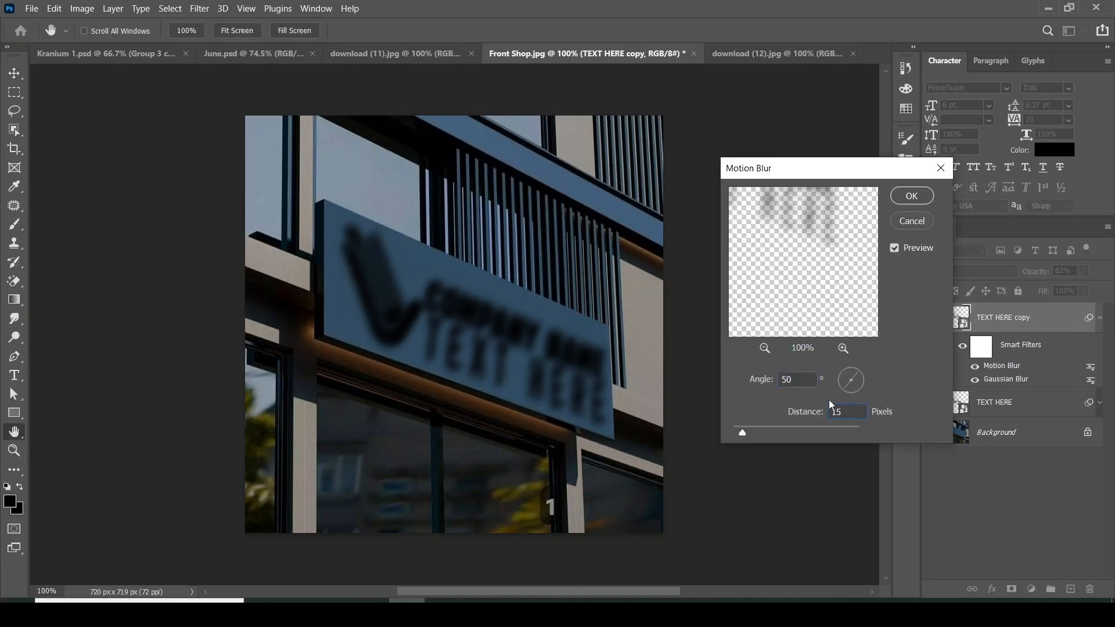
{"action": "left_click", "coordinate": [911, 197]}
- Set the duplicate layer's Gaussian Blur radius to 4 pixels and collapse its smart filter list
{"action": "double_click", "coordinate": [1007, 380]}
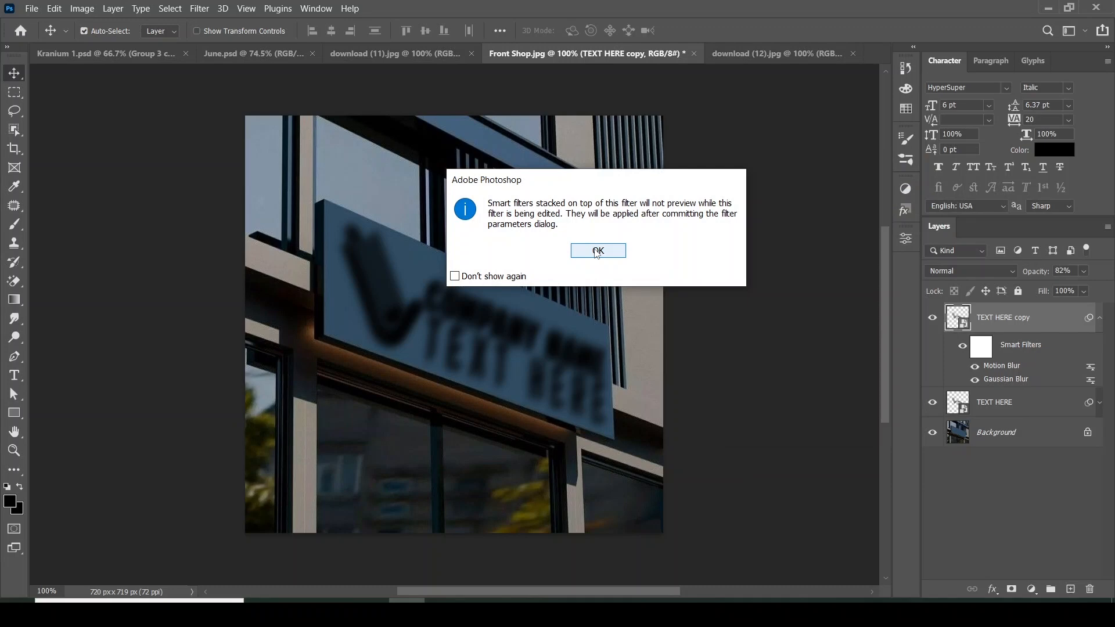
{"action": "left_click", "coordinate": [597, 251]}
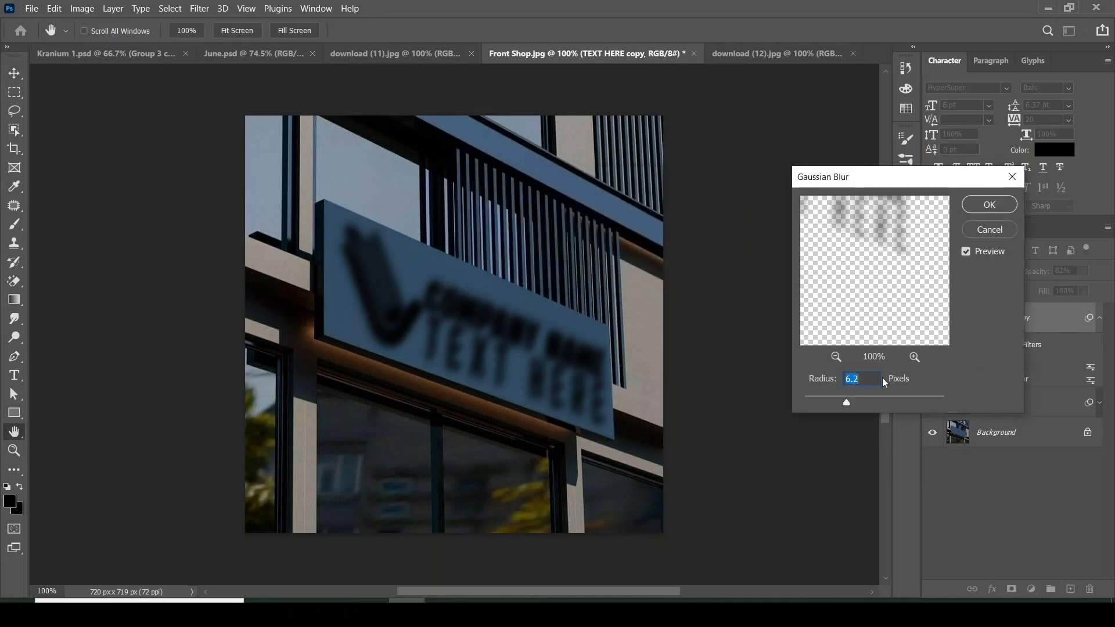
{"action": "type", "text": "4"}
{"action": "left_click", "coordinate": [969, 205]}
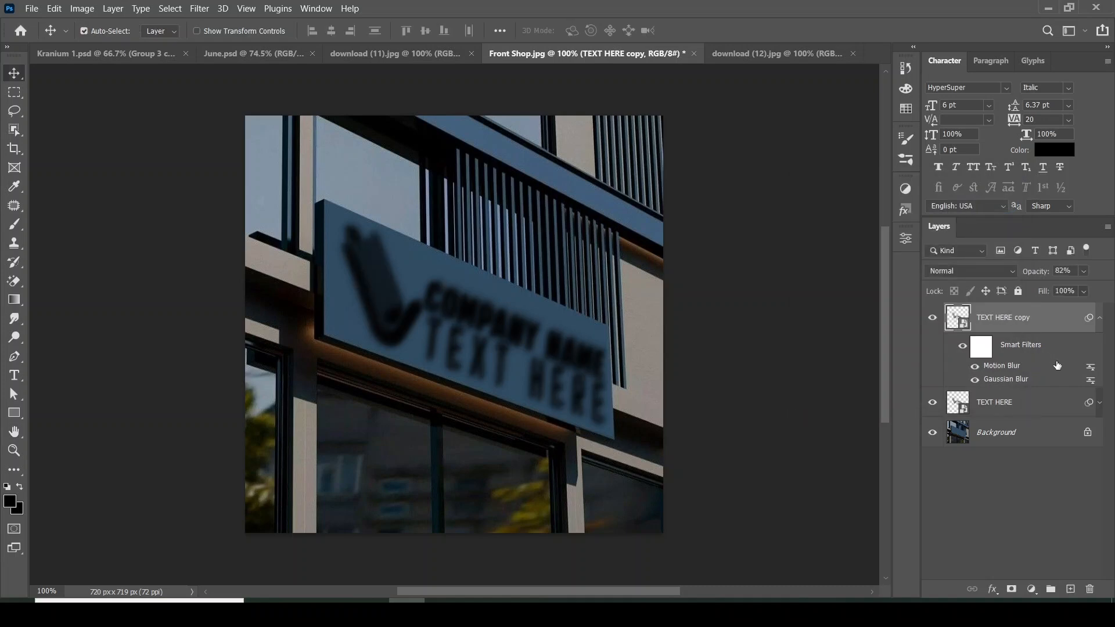
{"action": "left_click", "coordinate": [1099, 317]}
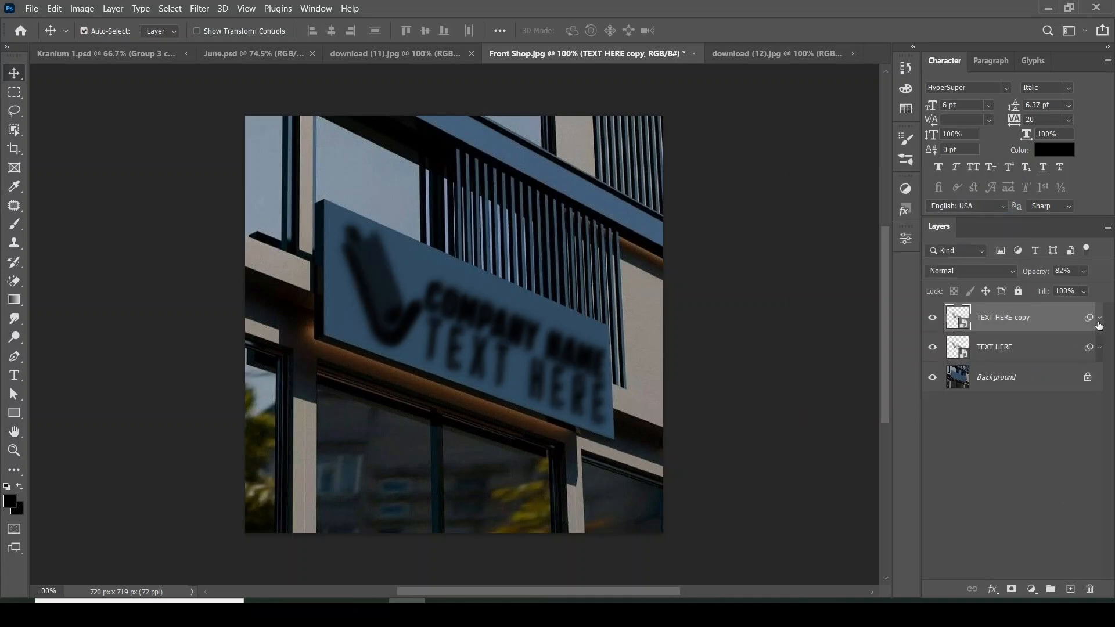
- Duplicate the top blurred layer again and set the new duplicate's Gaussian Blur radius to 3 pixels
{"action": "left_click_drag", "start_coordinate": [1045, 318], "coordinate": [1071, 589]}
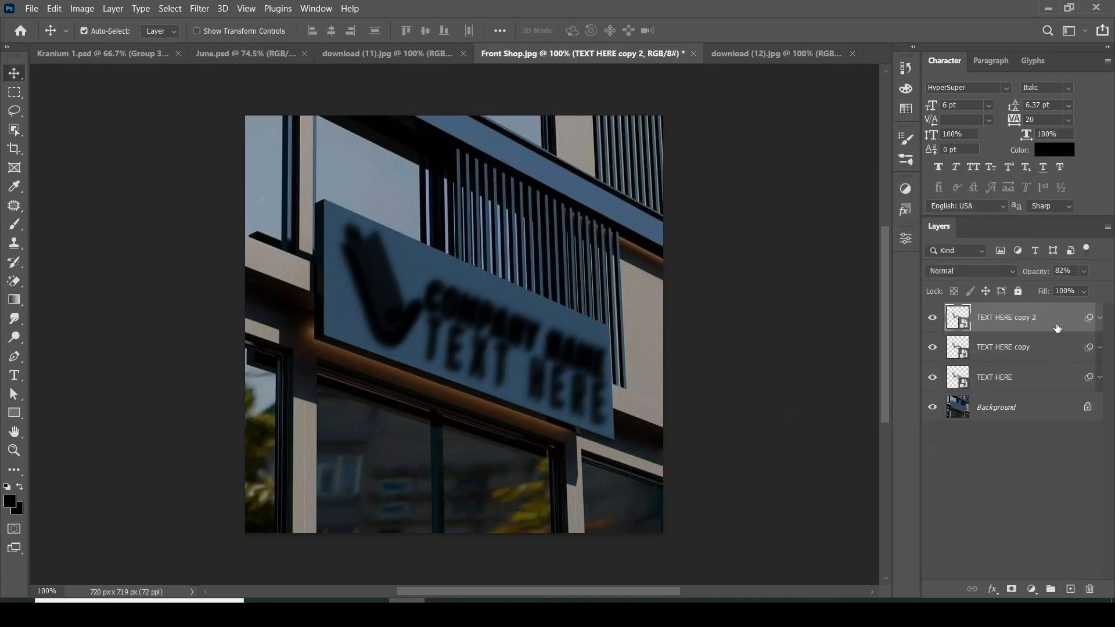
{"action": "left_click", "coordinate": [1100, 317]}
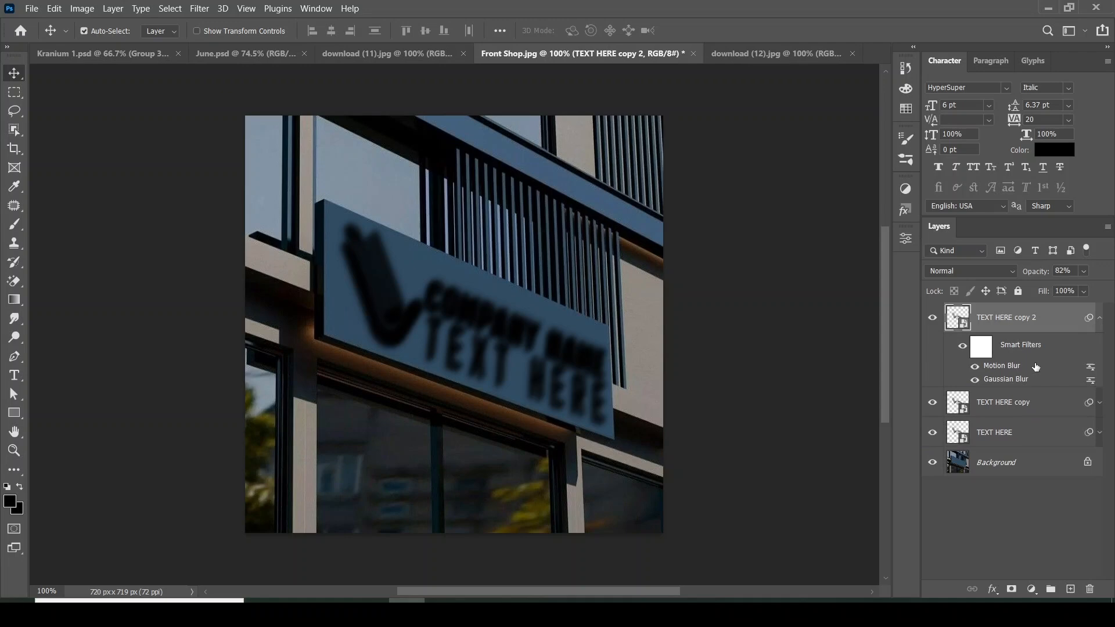
{"action": "double_click", "coordinate": [1007, 380]}
{"action": "left_click", "coordinate": [514, 276]}
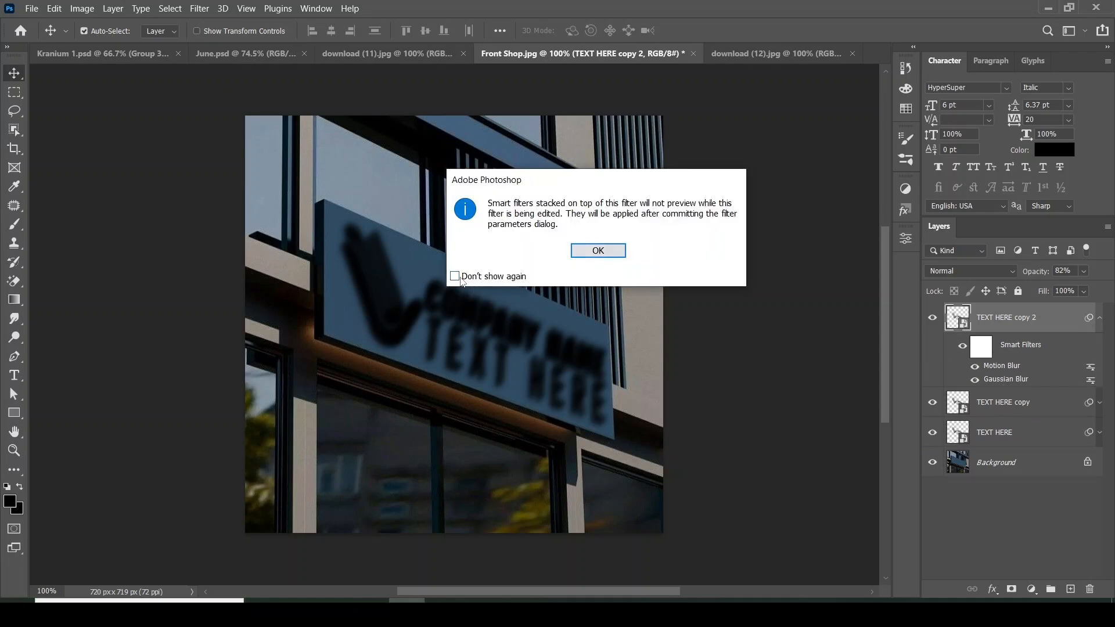
{"action": "left_click", "coordinate": [598, 251]}
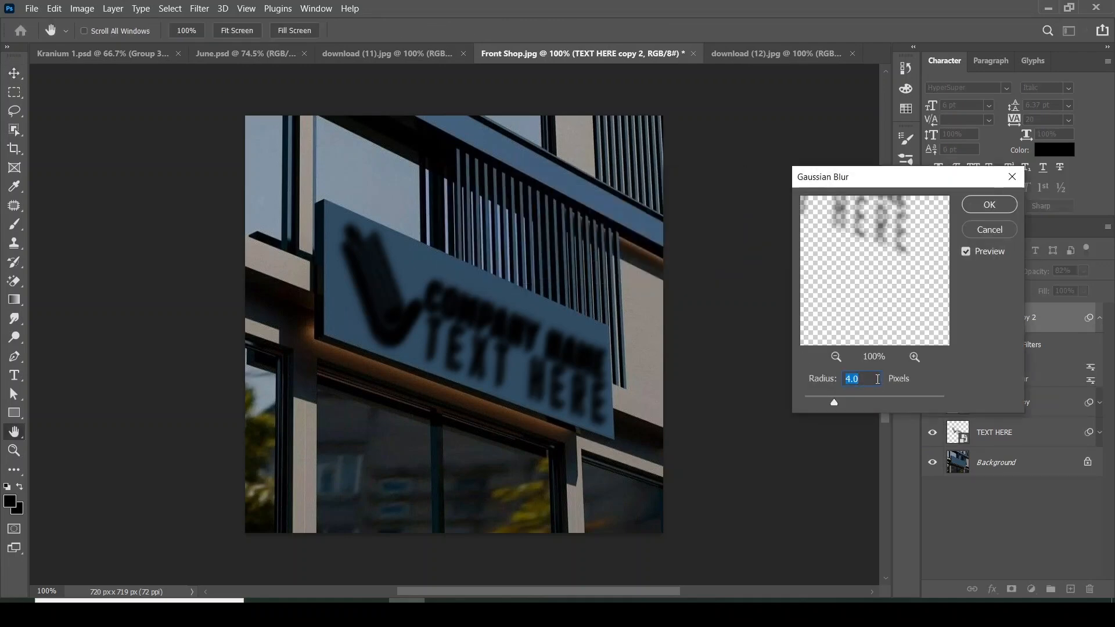
{"action": "type", "text": "3"}
{"action": "left_click", "coordinate": [989, 206]}
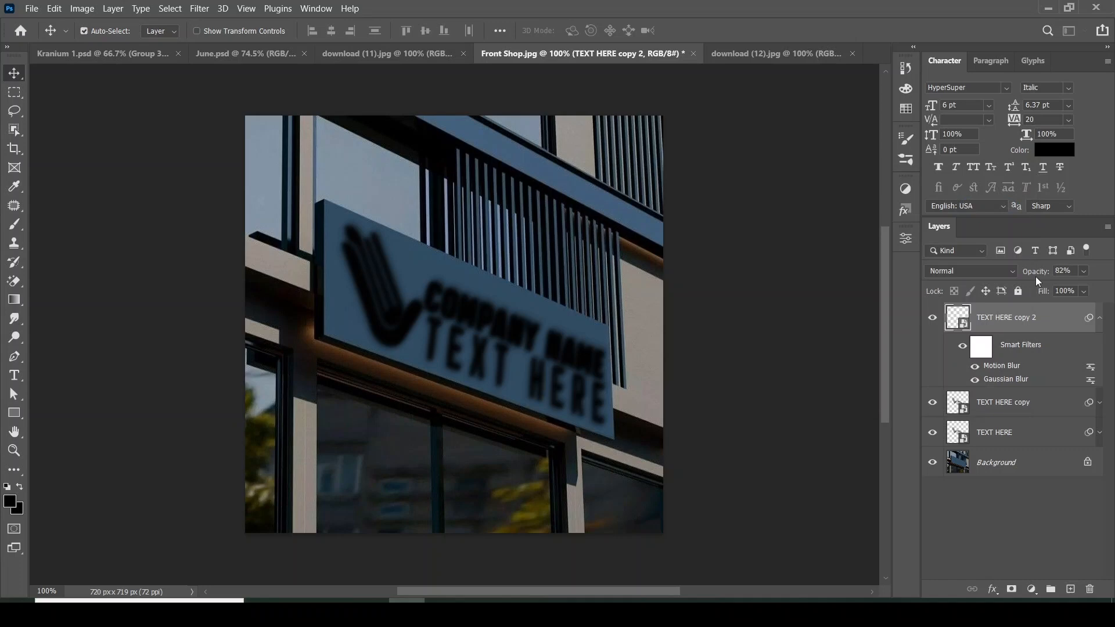
- Set the Motion Blur distance of TEXT HERE copy 2 to 10 pixels and collapse its smart filter list
{"action": "double_click", "coordinate": [1009, 367]}
{"action": "key", "text": "Tab"}
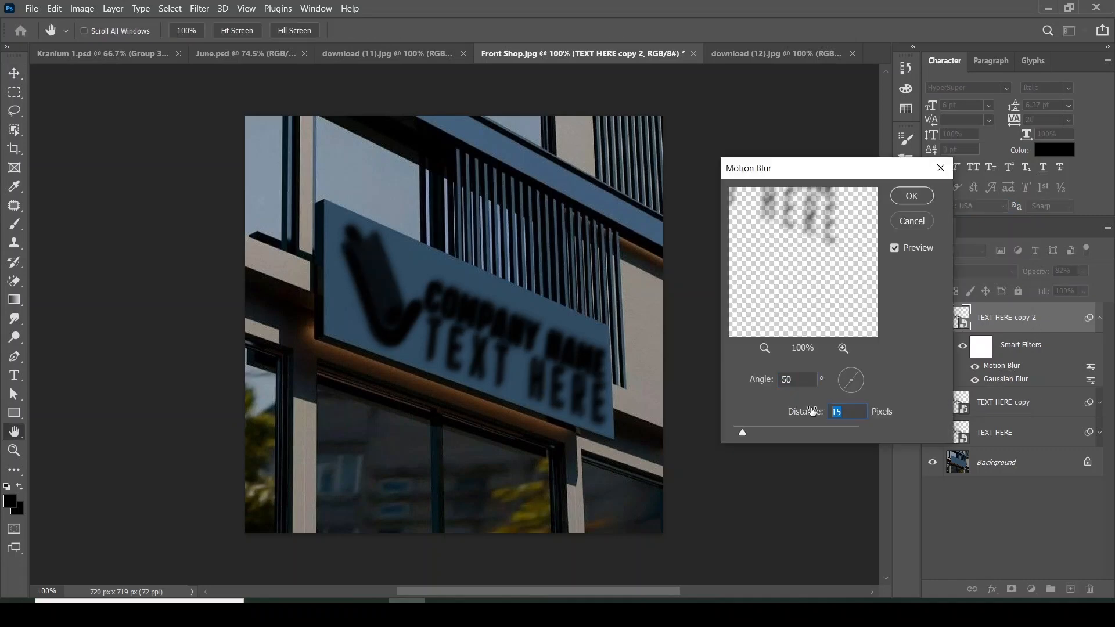
{"action": "type", "text": "10"}
{"action": "left_click", "coordinate": [909, 202]}
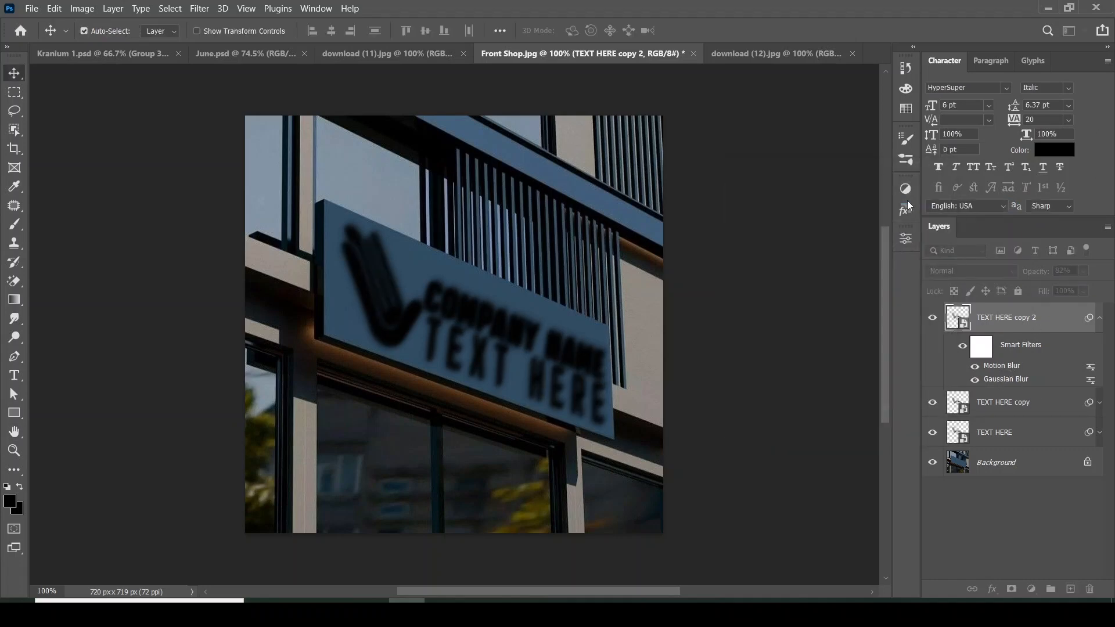
{"action": "left_click", "coordinate": [1099, 318]}
- Duplicate TEXT HERE copy 2, group the three blurred layers beneath the new duplicate, and name the group Blur
{"action": "left_click_drag", "start_coordinate": [1040, 324], "coordinate": [1070, 589]}
{"action": "left_click", "coordinate": [1055, 353]}
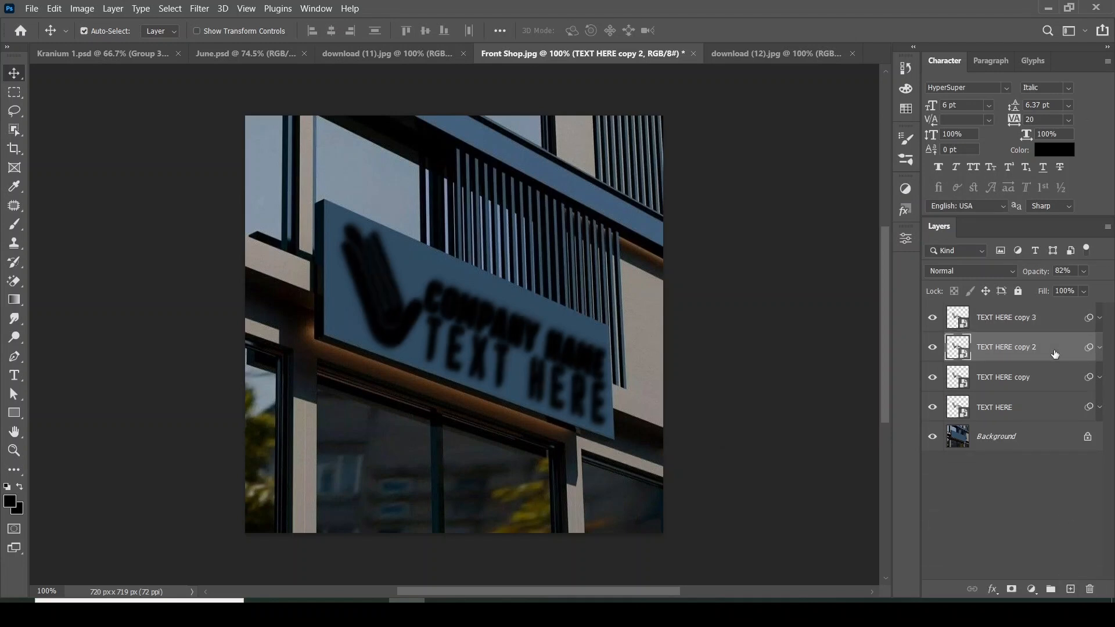
{"action": "left_click", "coordinate": [1022, 410], "text": "shift"}
{"action": "left_click", "coordinate": [1051, 589]}
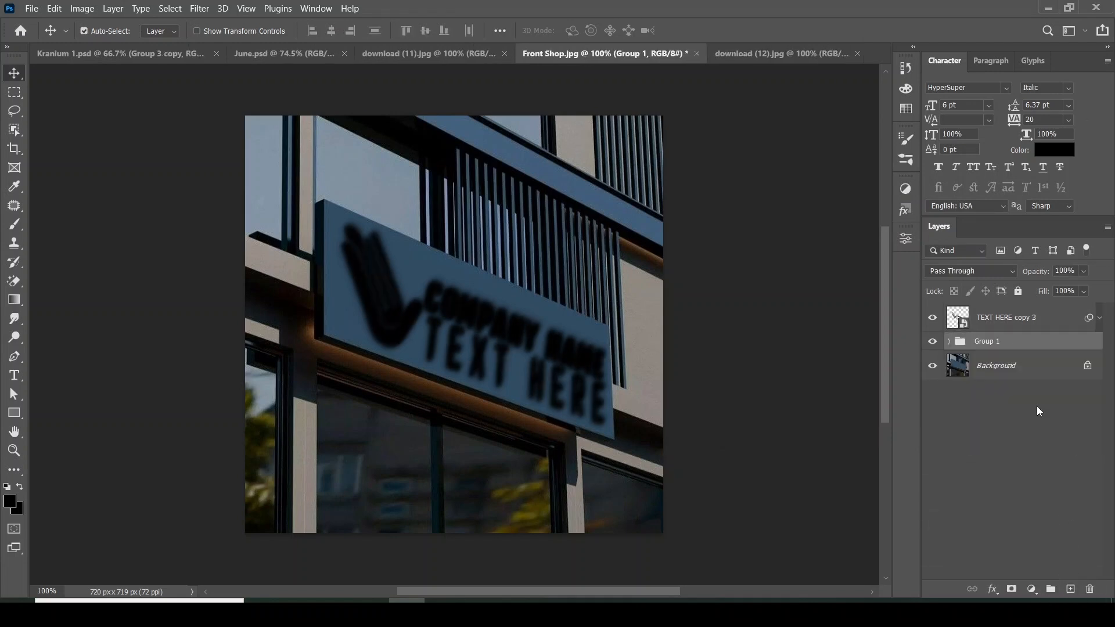
{"action": "double_click", "coordinate": [985, 342]}
{"action": "type", "text": "bLU"}
{"action": "left_click", "coordinate": [1063, 420]}
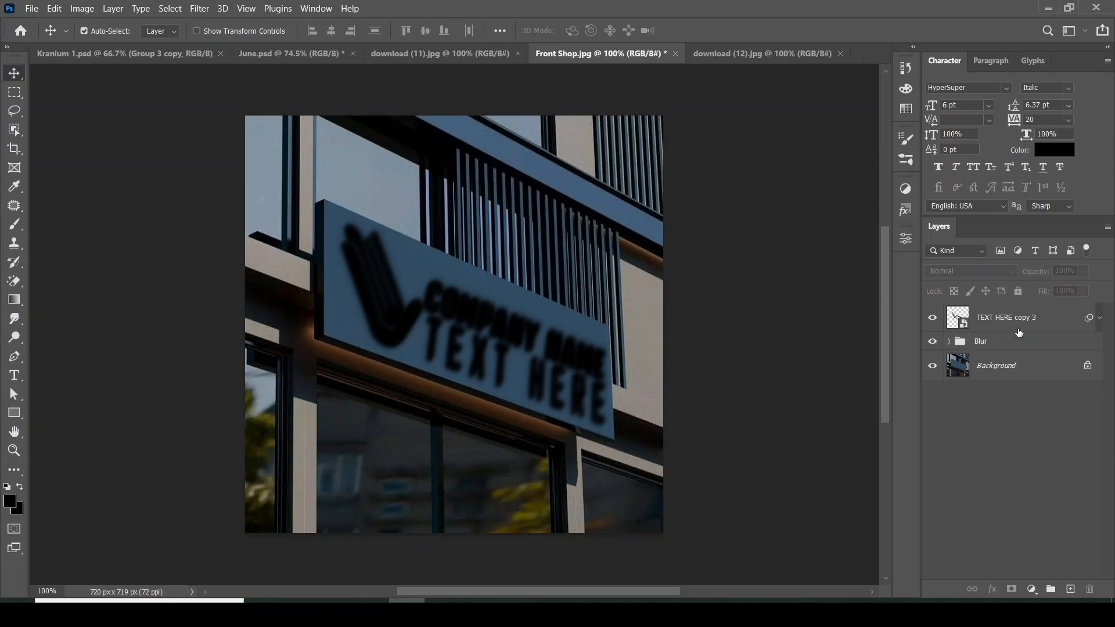
- Delete the smart filters from TEXT HERE copy 3
{"action": "left_click", "coordinate": [1015, 317]}
{"action": "left_click", "coordinate": [1099, 318]}
{"action": "left_click_drag", "start_coordinate": [1089, 321], "coordinate": [1089, 589]}
- Add a Drop Shadow to TEXT HERE copy 3 with 50% opacity, 10 px distance and 10 px size
{"action": "left_click", "coordinate": [993, 589]}
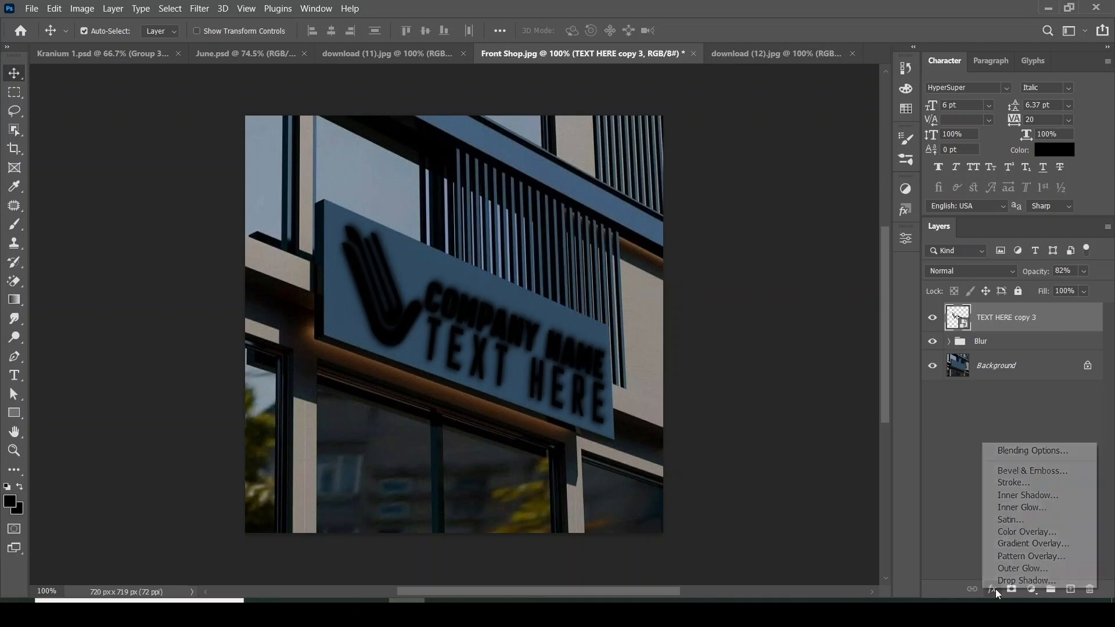
{"action": "left_click", "coordinate": [1044, 581]}
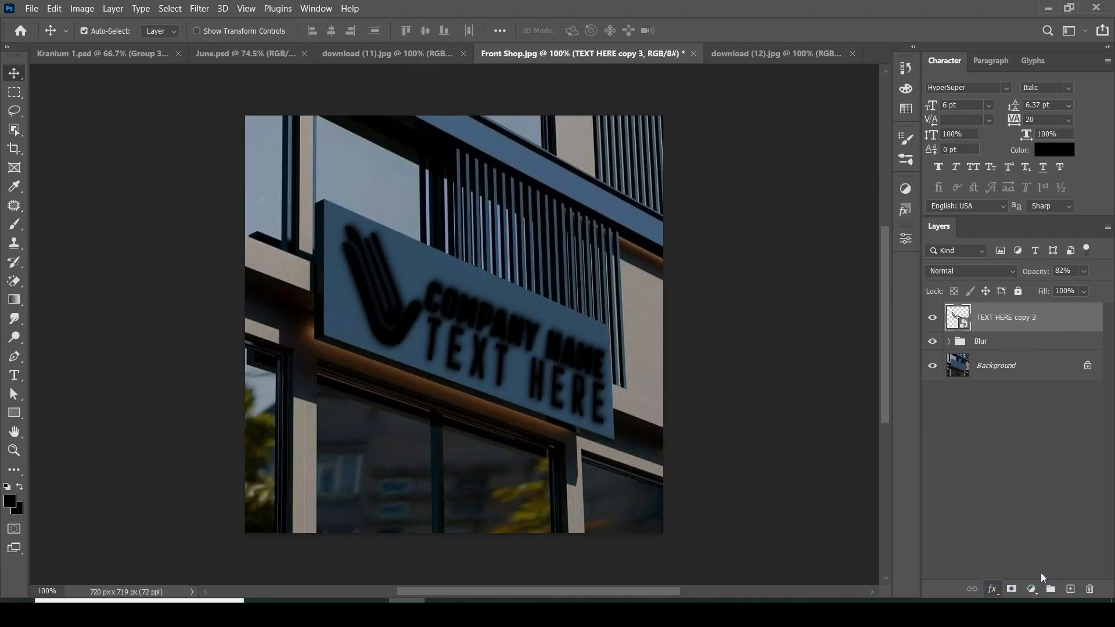
{"action": "left_click_drag", "start_coordinate": [877, 243], "coordinate": [1051, 75]}
{"action": "left_click_drag", "start_coordinate": [914, 204], "coordinate": [870, 202]}
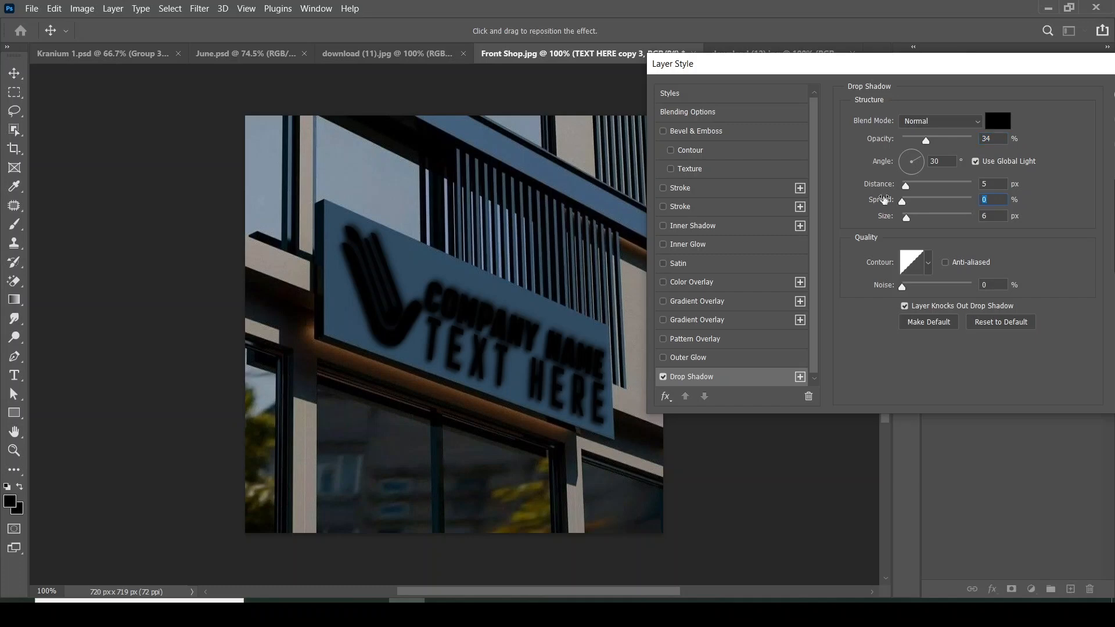
{"action": "left_click", "coordinate": [999, 184]}
{"action": "type", "text": "20"}
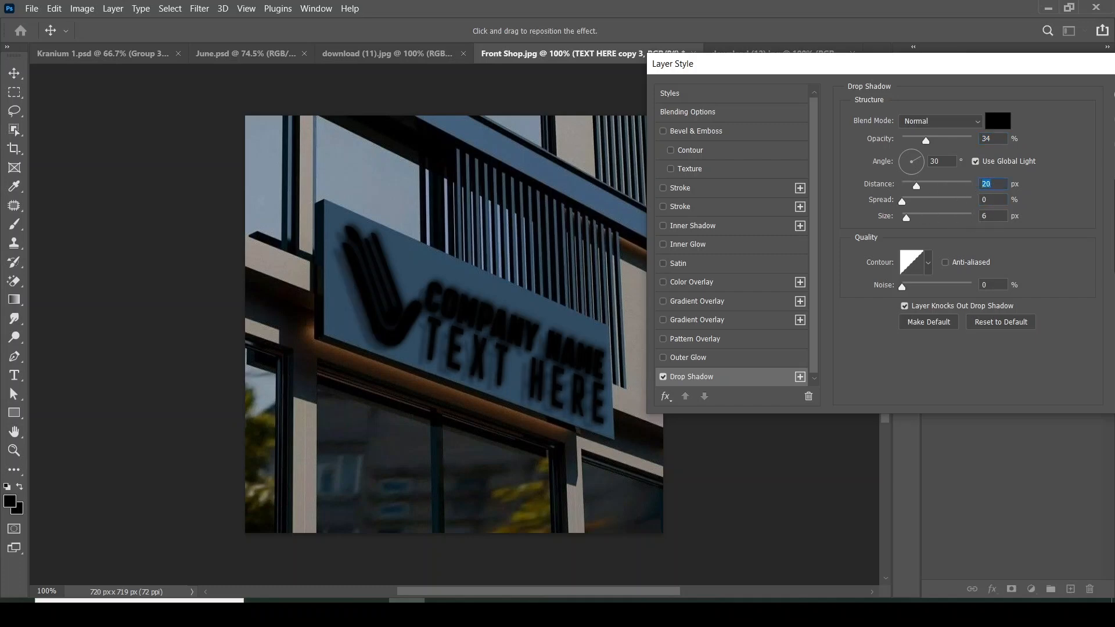
{"action": "type", "text": "1010"}
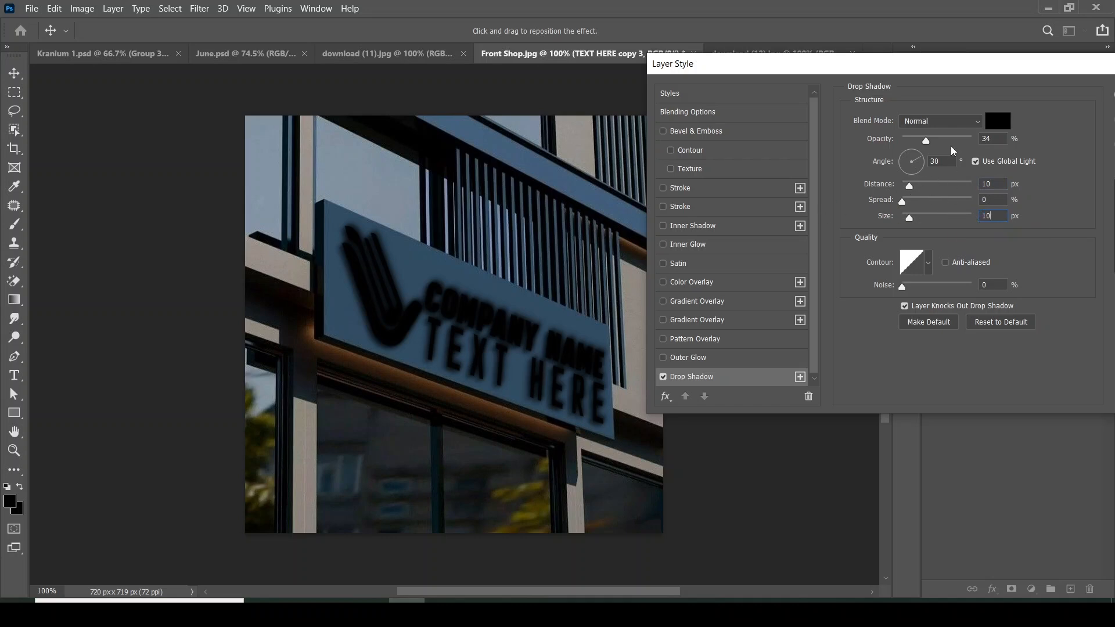
{"action": "double_click", "coordinate": [998, 140]}
{"action": "type", "text": "50"}
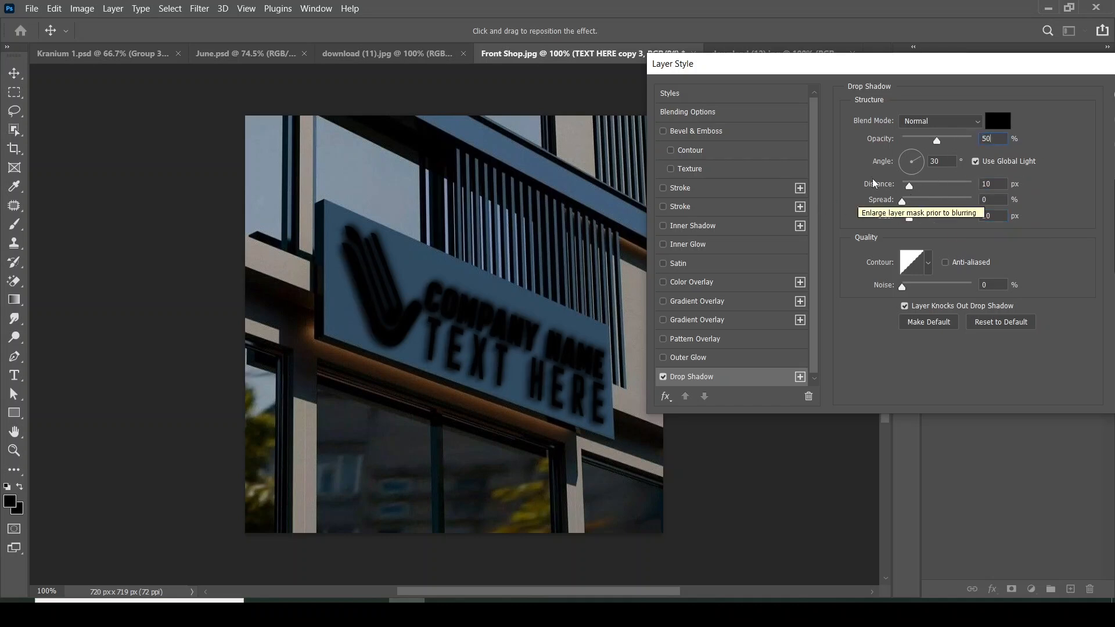
{"action": "left_click_drag", "start_coordinate": [1032, 65], "coordinate": [816, 145]}
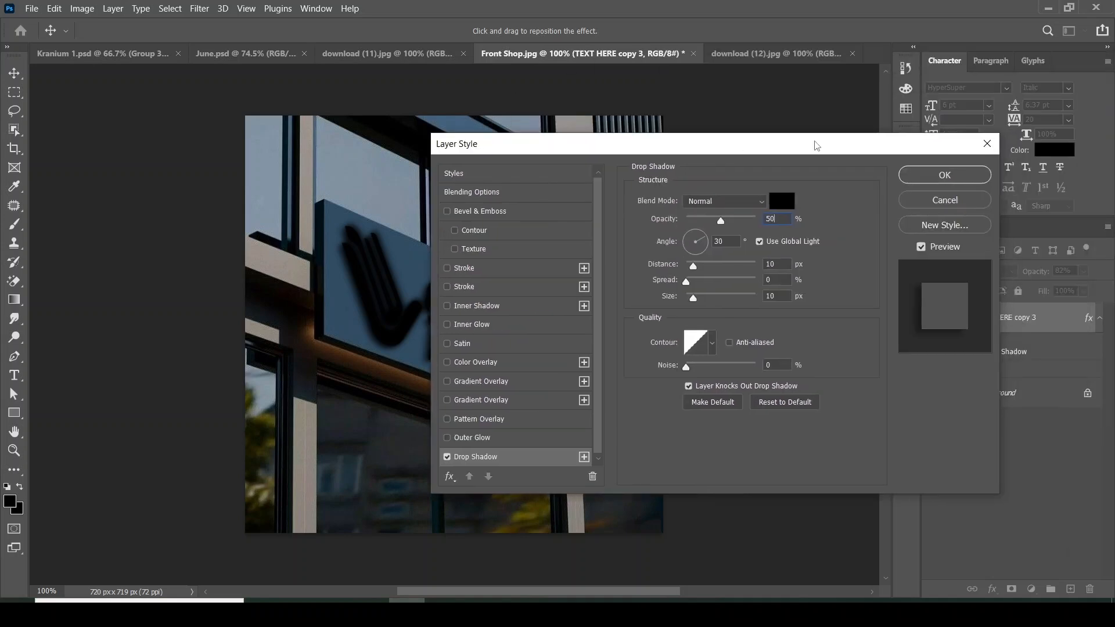
{"action": "left_click", "coordinate": [961, 174]}
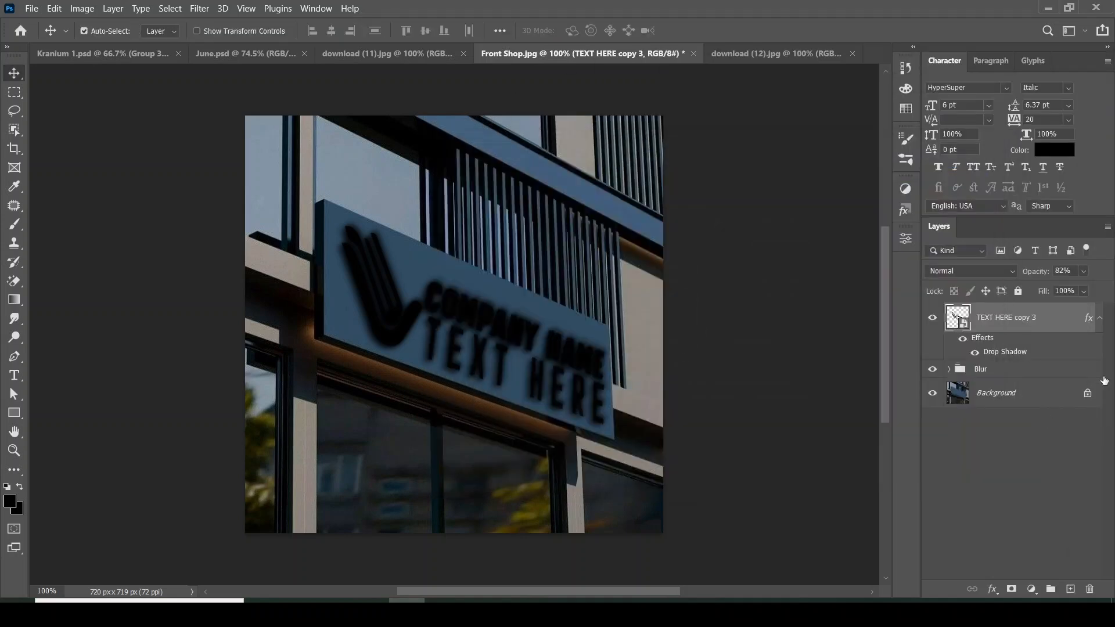
- Duplicate TEXT HERE copy 3 and remove the Drop Shadow effect from the duplicate
{"action": "left_click_drag", "start_coordinate": [1026, 325], "coordinate": [1070, 589]}
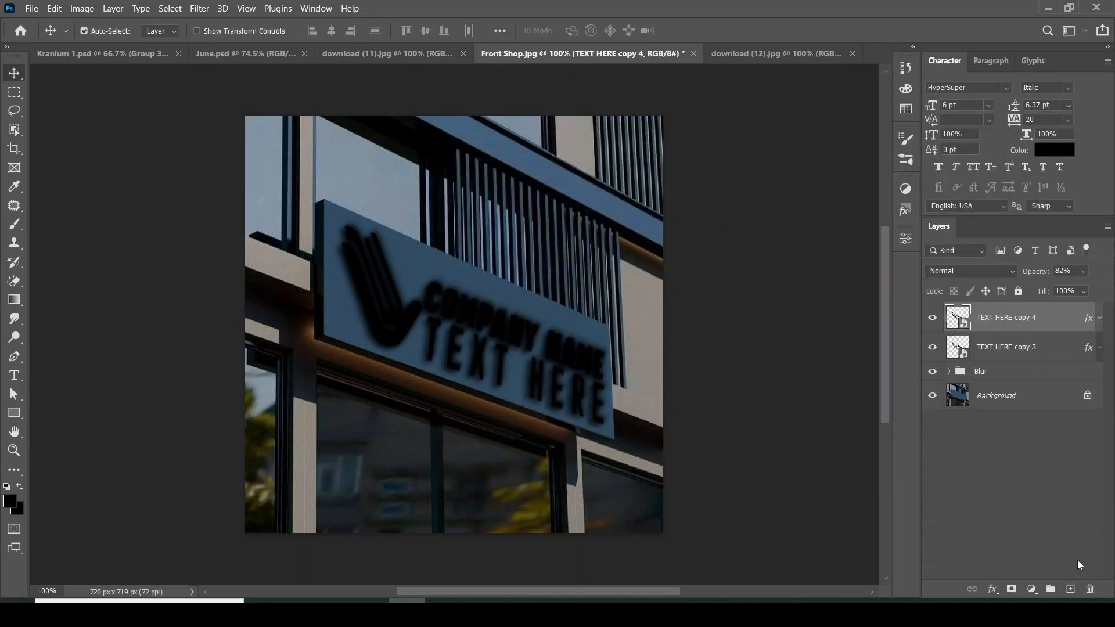
{"action": "left_click", "coordinate": [1098, 319]}
{"action": "left_click_drag", "start_coordinate": [1017, 355], "coordinate": [1089, 589]}
- Apply a Bevel & Emboss effect with the Inner Bevel style to TEXT HERE copy 4
{"action": "left_click", "coordinate": [992, 588]}
{"action": "left_click", "coordinate": [1044, 453]}
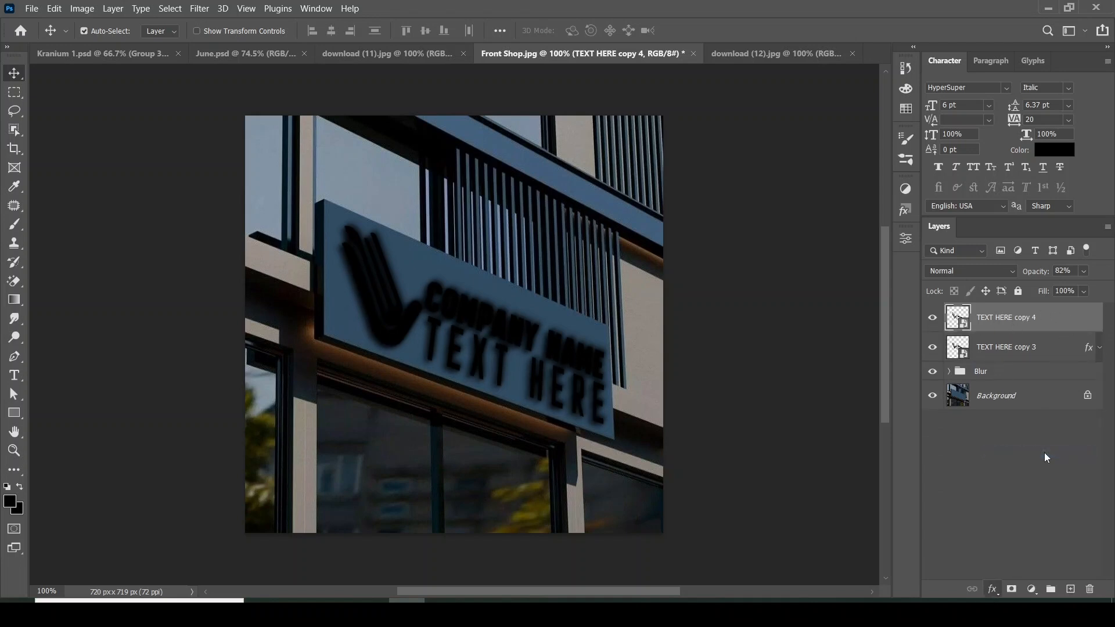
{"action": "left_click_drag", "start_coordinate": [710, 153], "coordinate": [886, 181]}
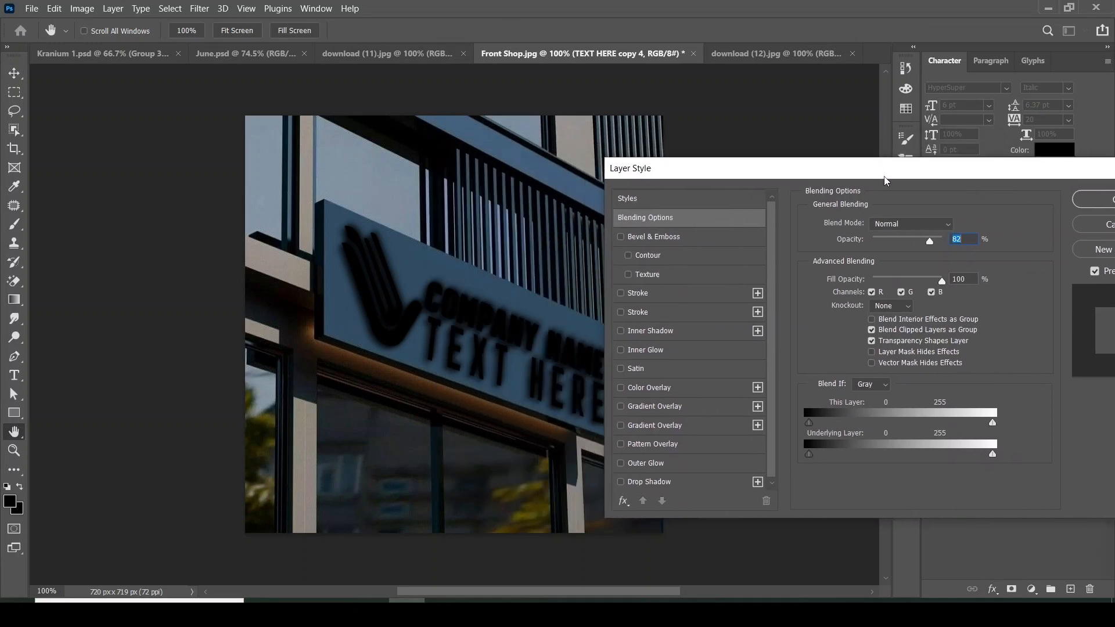
{"action": "left_click", "coordinate": [621, 237]}
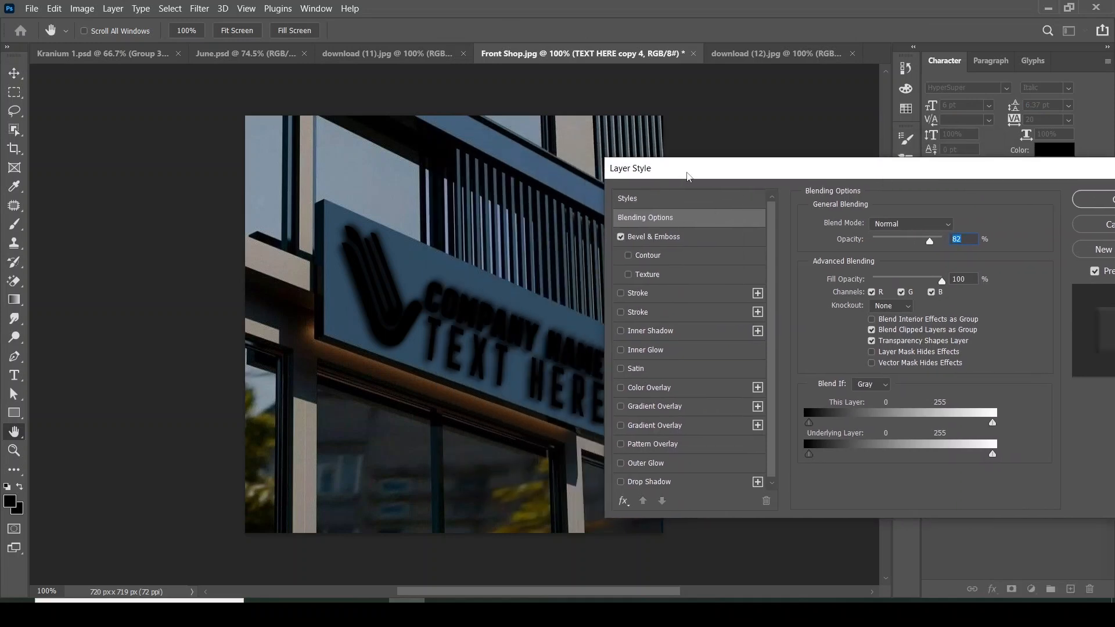
{"action": "left_click_drag", "start_coordinate": [689, 176], "coordinate": [656, 178]}
{"action": "left_click", "coordinate": [588, 238]}
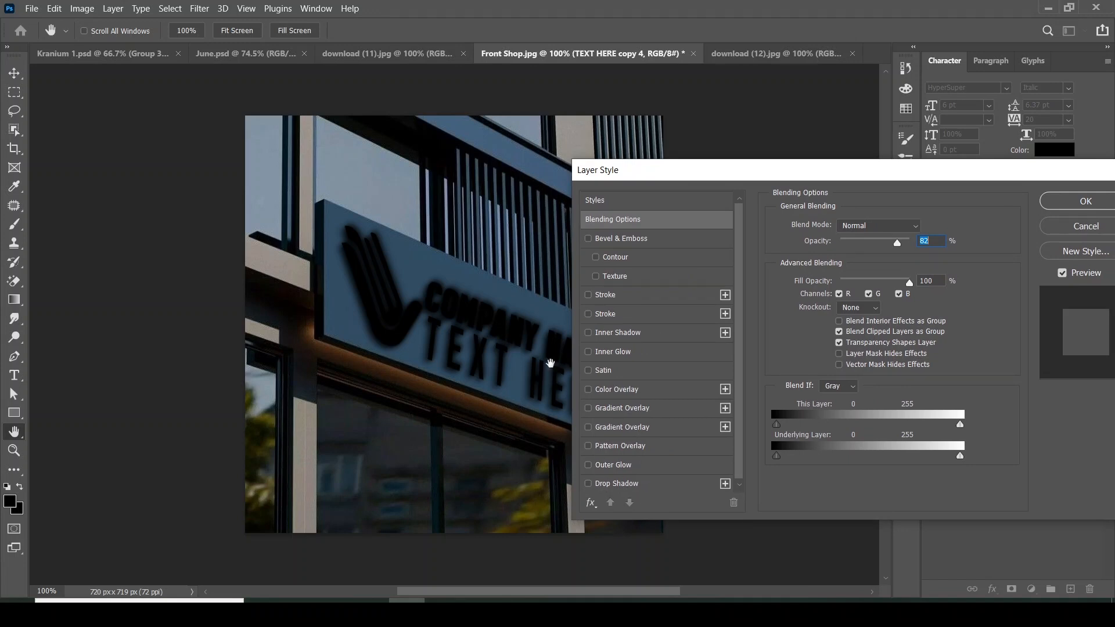
{"action": "left_click", "coordinate": [588, 239]}
{"action": "left_click", "coordinate": [663, 237]}
{"action": "left_click_drag", "start_coordinate": [667, 169], "coordinate": [625, 132]}
{"action": "left_click", "coordinate": [846, 189]}
{"action": "left_click", "coordinate": [844, 212]}
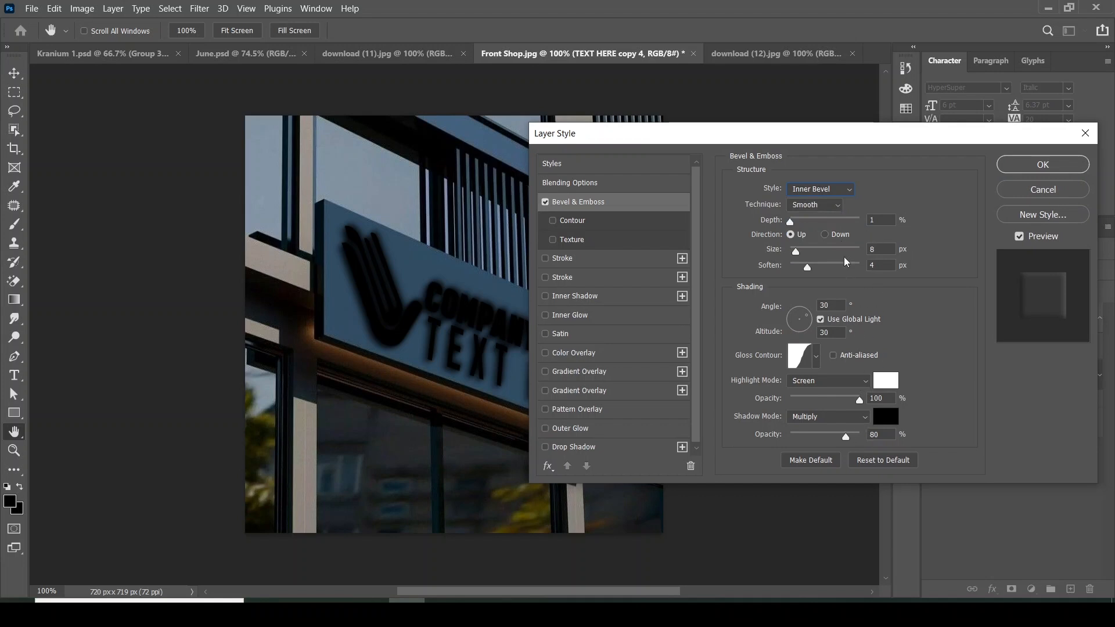
{"action": "left_click", "coordinate": [1043, 164]}
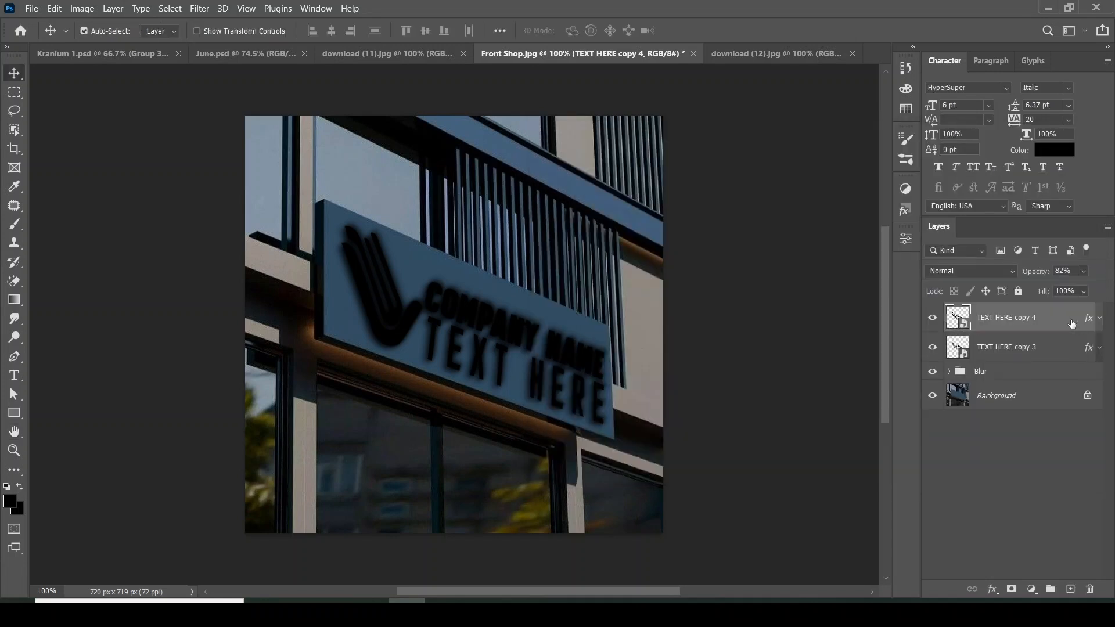
- Duplicate the bevelled TEXT HERE layer seven times, up to TEXT HERE copy 11, to build up the letter depth
{"action": "key", "text": "ctrl+j"}
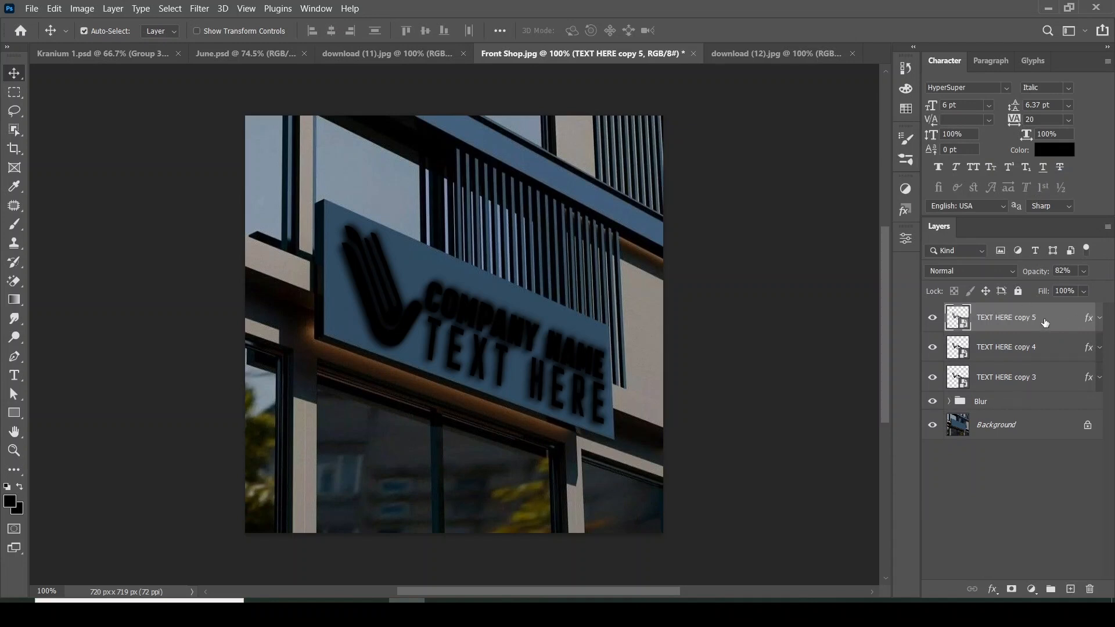
{"action": "left_click_drag", "start_coordinate": [1039, 318], "coordinate": [1070, 585]}
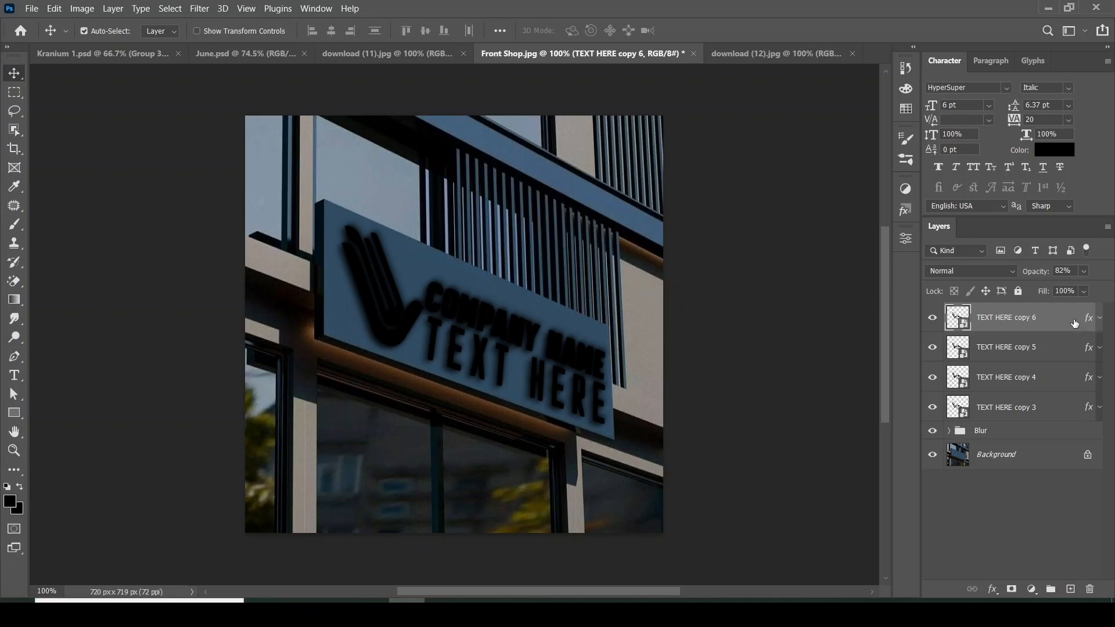
{"action": "left_click_drag", "start_coordinate": [1058, 314], "coordinate": [1070, 589]}
{"action": "left_click_drag", "start_coordinate": [1073, 337], "coordinate": [1071, 589]}
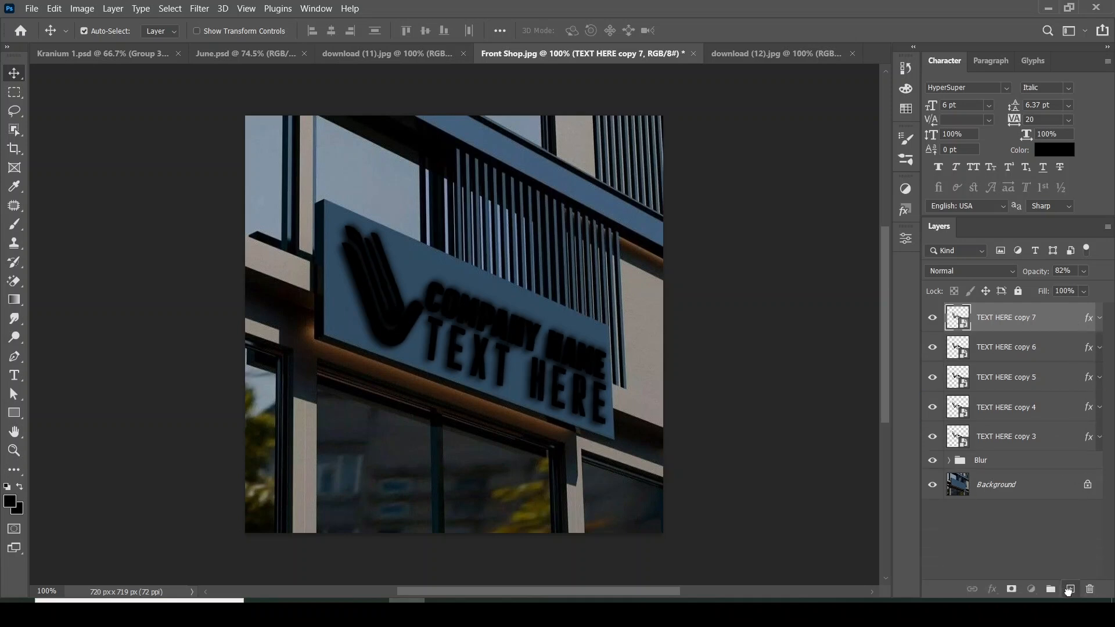
{"action": "left_click_drag", "start_coordinate": [1069, 326], "coordinate": [1070, 589]}
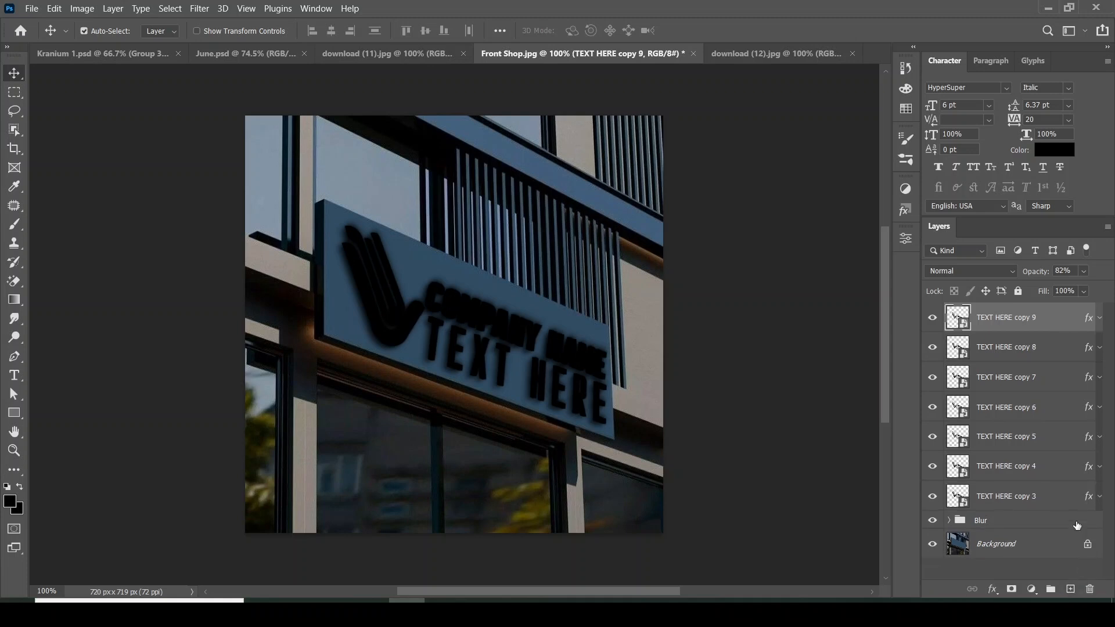
{"action": "left_click_drag", "start_coordinate": [1049, 331], "coordinate": [1070, 589]}
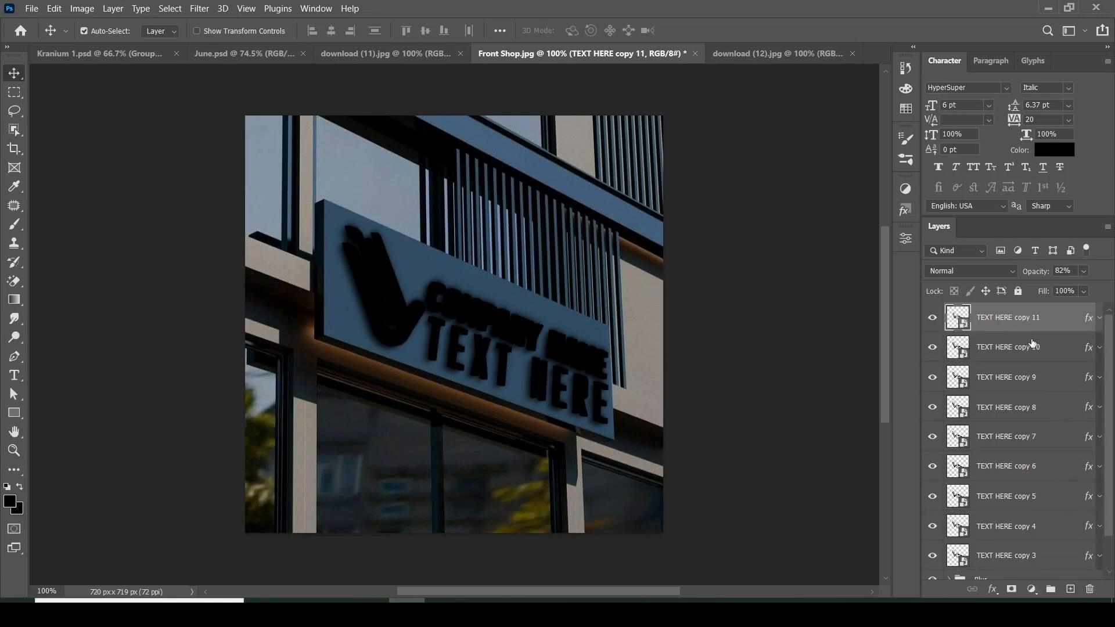
- Group the layers TEXT HERE copy 3 through TEXT HERE copy 10, keeping copy 11 outside the group
{"action": "scroll", "coordinate": [1022, 407], "scroll_direction": "down", "scroll_amount": 2}
{"action": "left_click", "coordinate": [1025, 516], "text": "shift"}
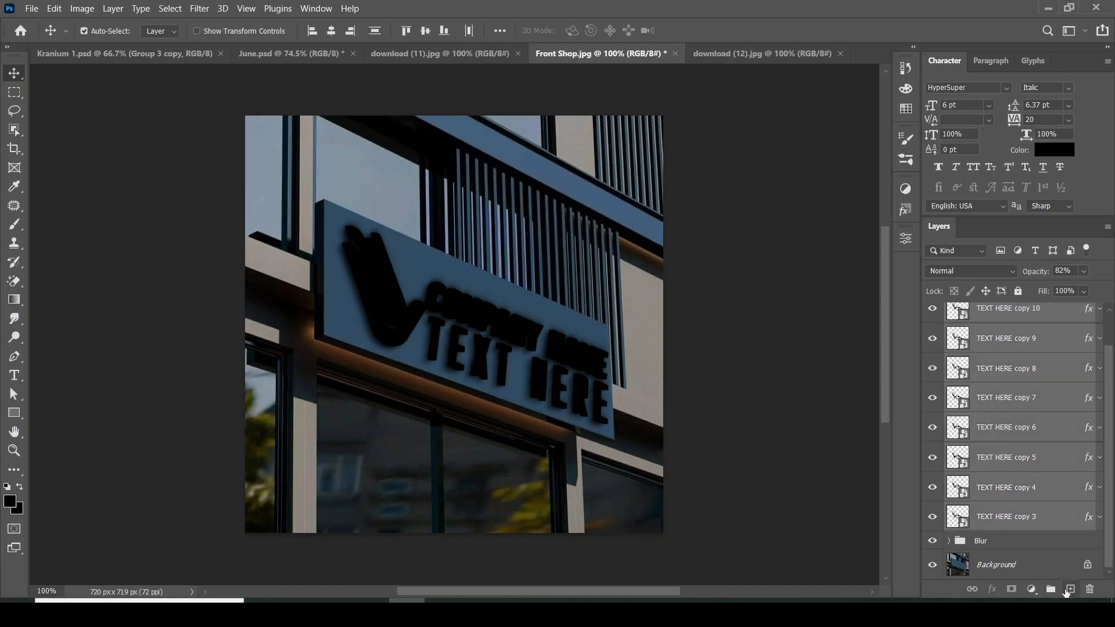
{"action": "left_click", "coordinate": [1056, 589]}
- Remove the Bevel & Emboss effect from TEXT HERE copy 11
{"action": "left_click", "coordinate": [1025, 320]}
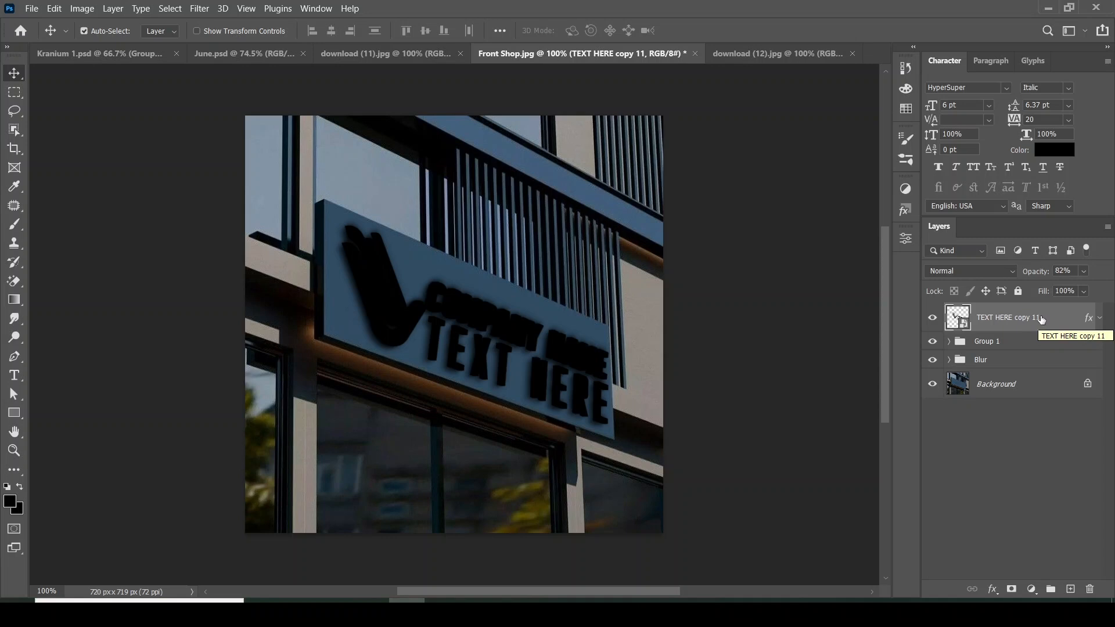
{"action": "left_click", "coordinate": [1100, 318]}
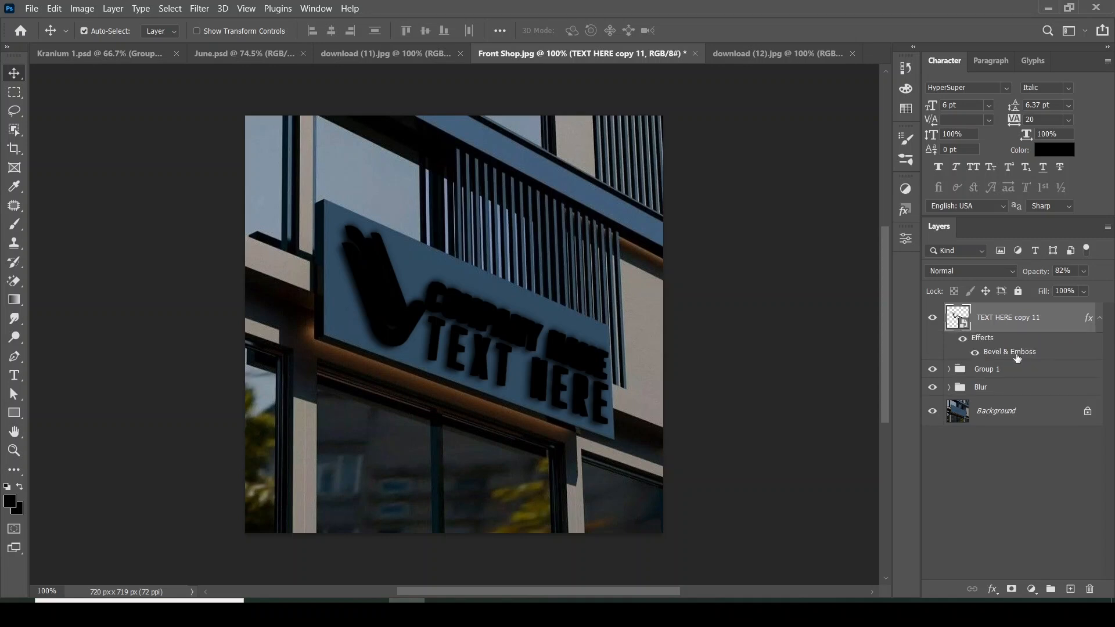
{"action": "left_click_drag", "start_coordinate": [1017, 358], "coordinate": [1090, 588]}
- Enable a Gradient Overlay on TEXT HERE copy 11 and open its settings
{"action": "left_click", "coordinate": [993, 589]}
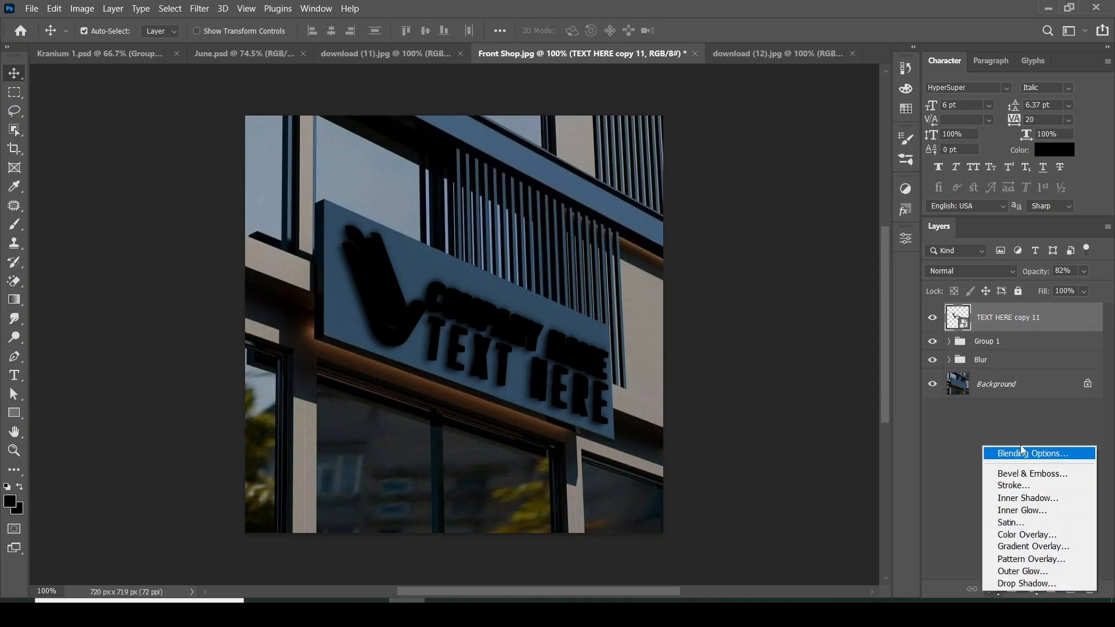
{"action": "left_click", "coordinate": [1024, 452]}
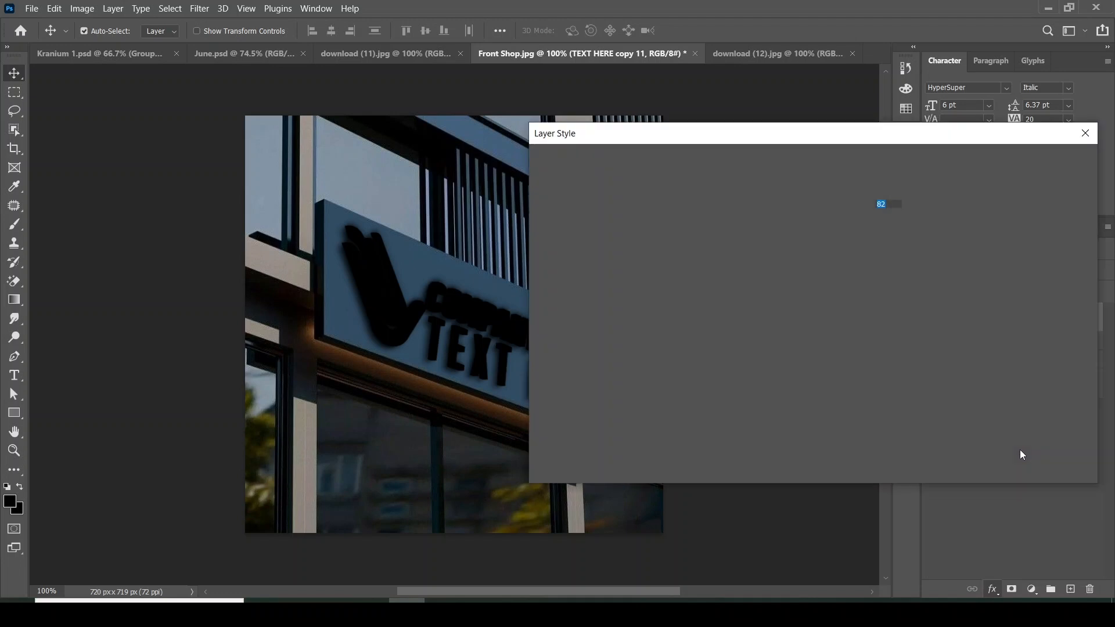
{"action": "left_click", "coordinate": [546, 372]}
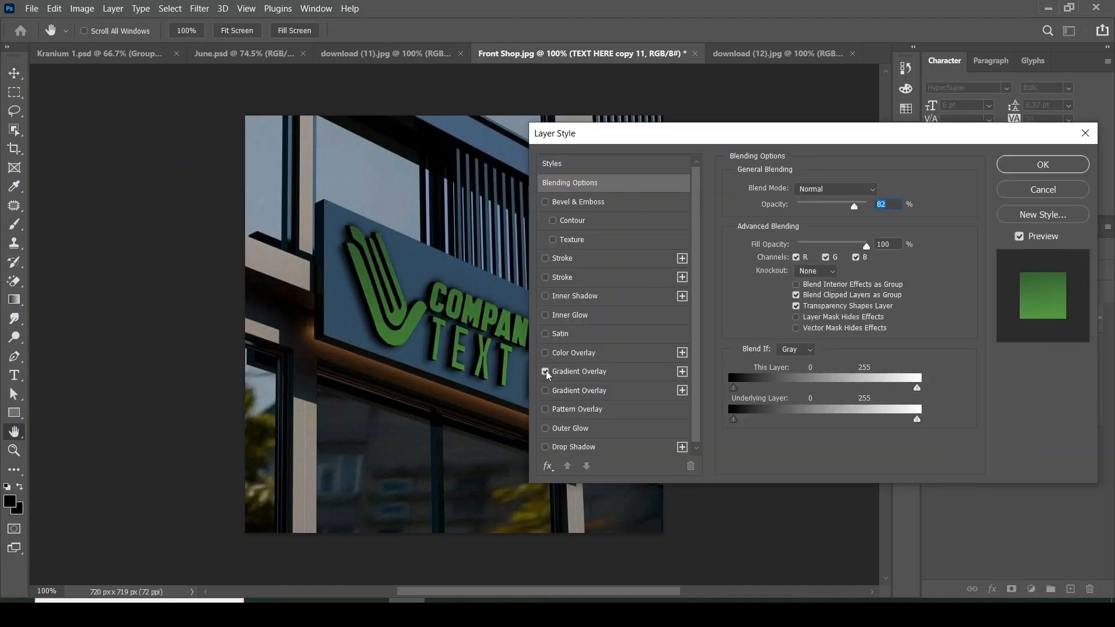
{"action": "left_click_drag", "start_coordinate": [633, 145], "coordinate": [747, 158]}
{"action": "left_click", "coordinate": [674, 361]}
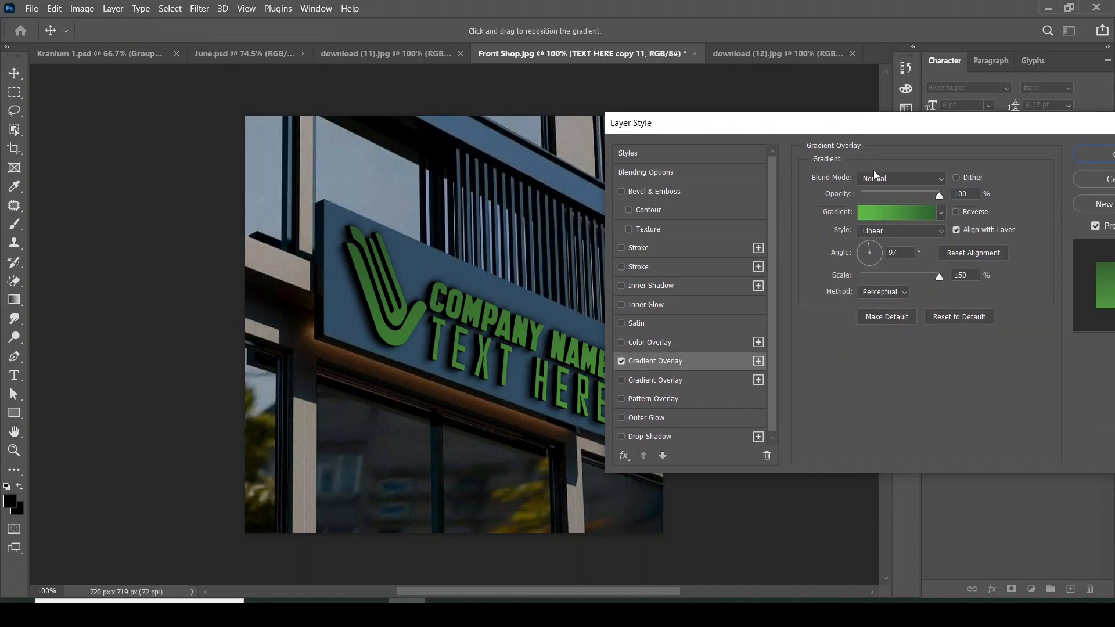
- Open the overlay's gradient for editing and set its starting color stop to orange #bb4b14
{"action": "left_click", "coordinate": [878, 216]}
{"action": "left_click", "coordinate": [728, 365]}
{"action": "left_click", "coordinate": [796, 420]}
{"action": "left_click_drag", "start_coordinate": [707, 246], "coordinate": [699, 239]}
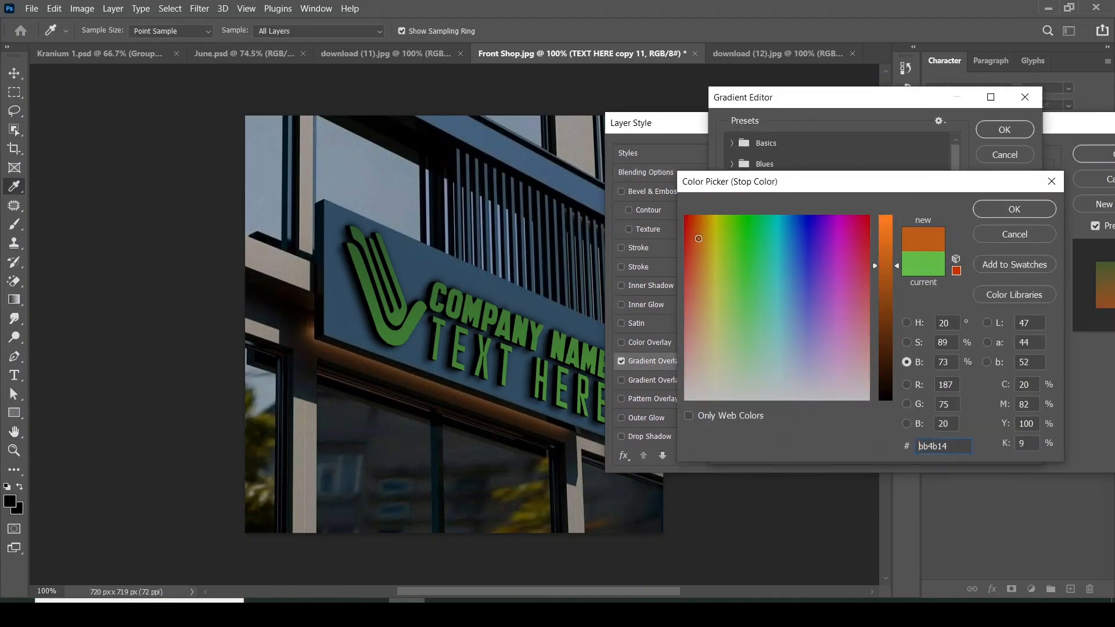
{"action": "left_click", "coordinate": [1004, 208]}
- Set the gradient's ending color stop to a dark red
{"action": "left_click", "coordinate": [1021, 365]}
{"action": "left_click", "coordinate": [793, 424]}
{"action": "type", "text": "650202"}
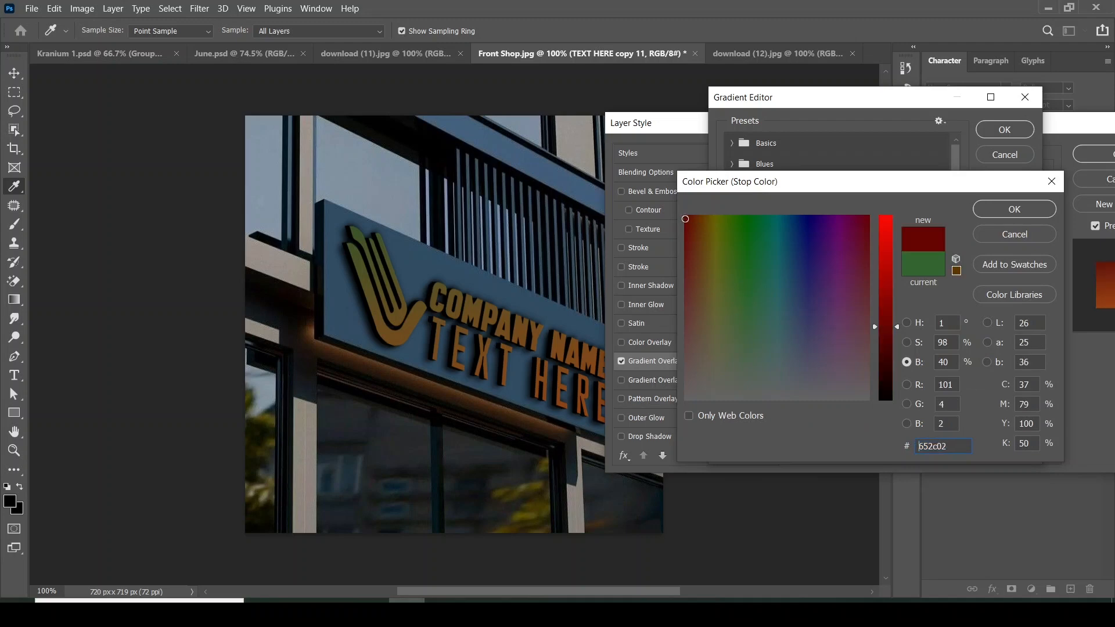
{"action": "mouse_move", "coordinate": [874, 334]}
{"action": "left_mouse_down"}
{"action": "mouse_move", "coordinate": [872, 305]}
{"action": "mouse_move", "coordinate": [872, 326]}
{"action": "left_mouse_up"}
{"action": "left_click", "coordinate": [992, 213]}
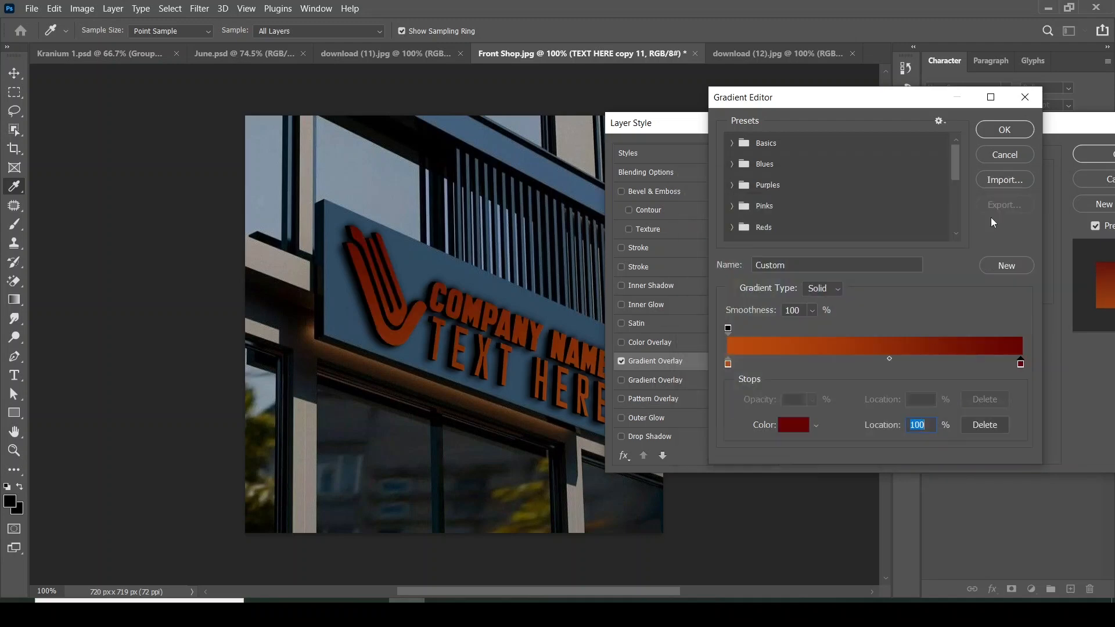
- Recolor the overlay gradient's ending color stop to a dark teal and set the gradient's midpoint location to 48%
{"action": "left_click", "coordinate": [888, 359]}
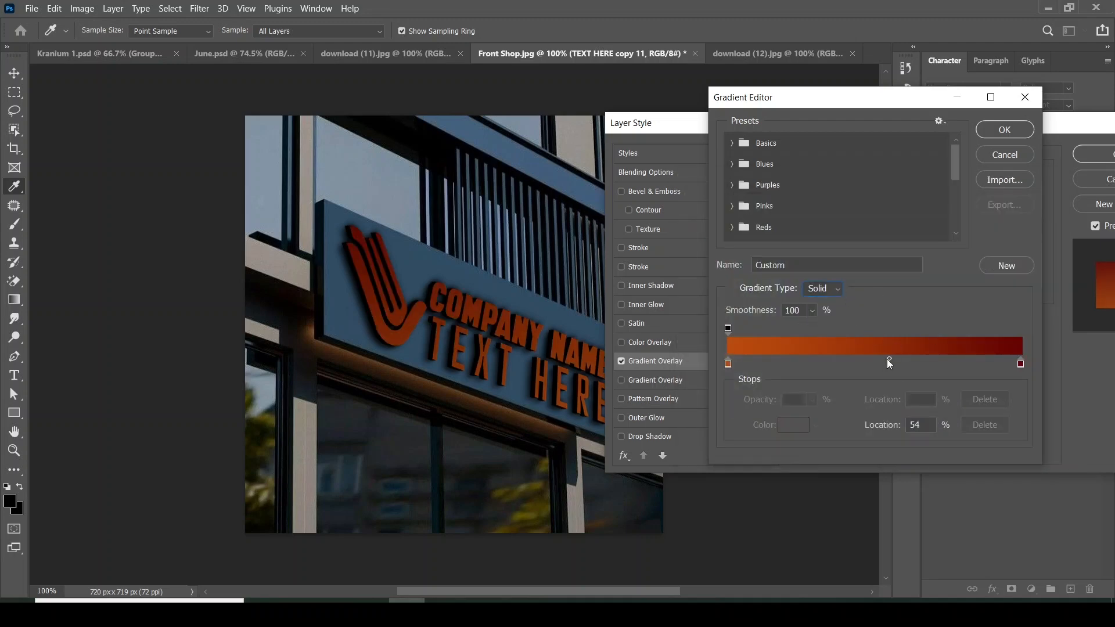
{"action": "left_click", "coordinate": [1002, 131]}
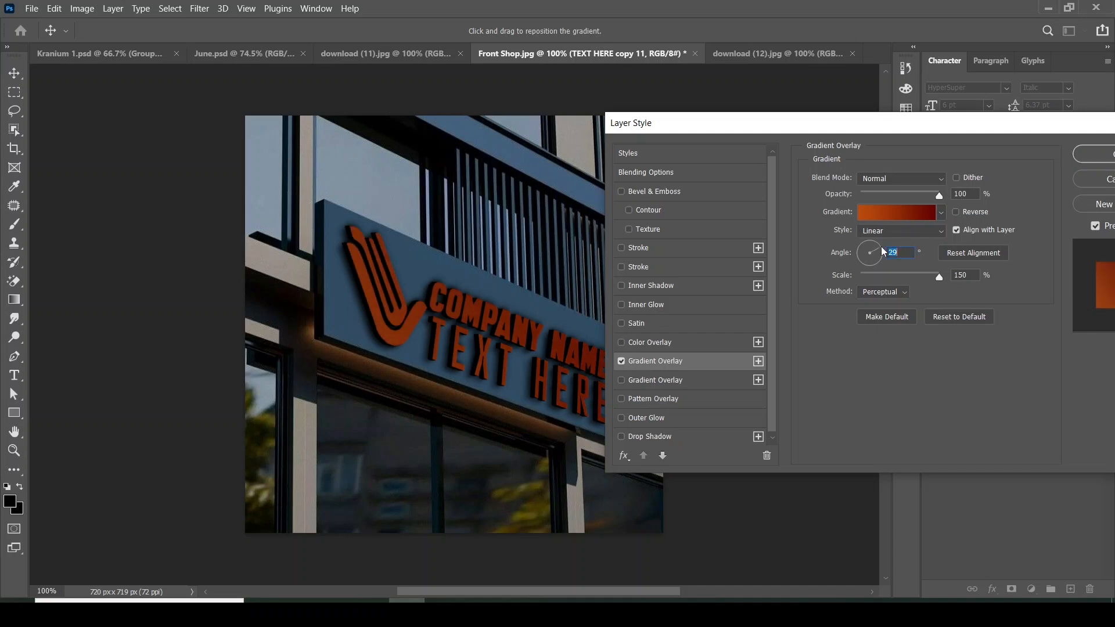
{"action": "left_click", "coordinate": [897, 212]}
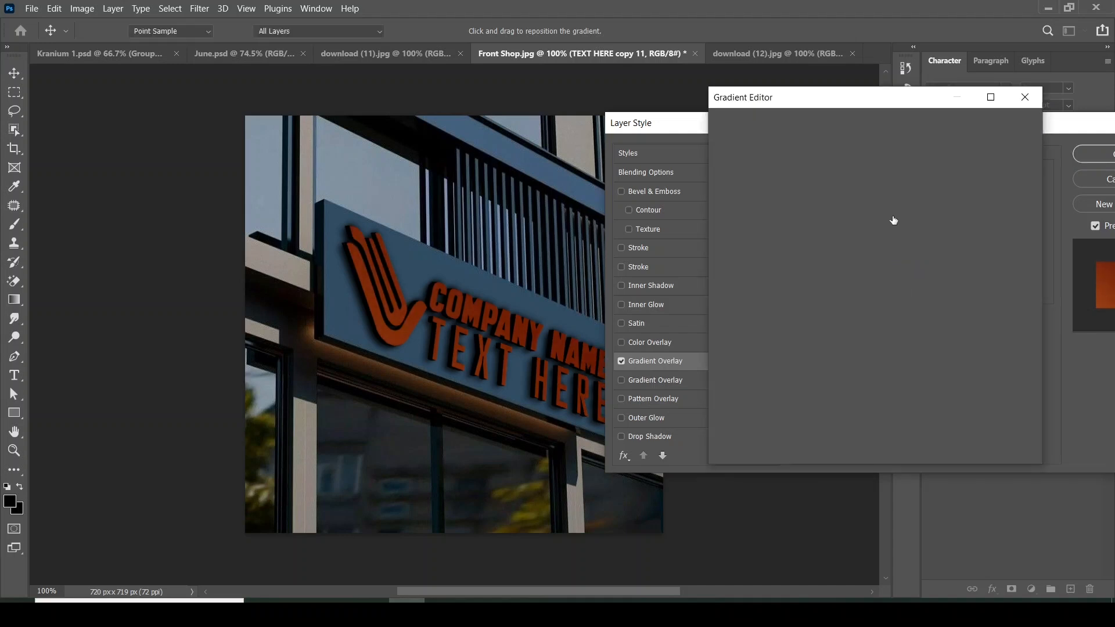
{"action": "left_click", "coordinate": [1020, 363]}
{"action": "left_click", "coordinate": [798, 421]}
{"action": "left_click", "coordinate": [810, 245]}
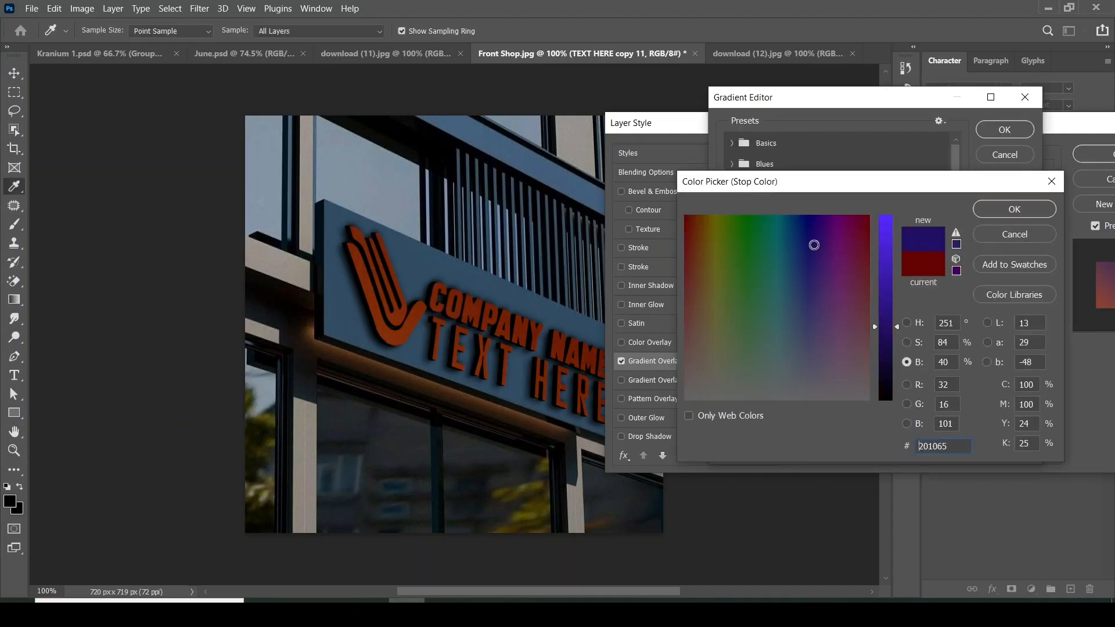
{"action": "left_click", "coordinate": [819, 277]}
{"action": "left_click", "coordinate": [820, 296]}
{"action": "left_click", "coordinate": [775, 239]}
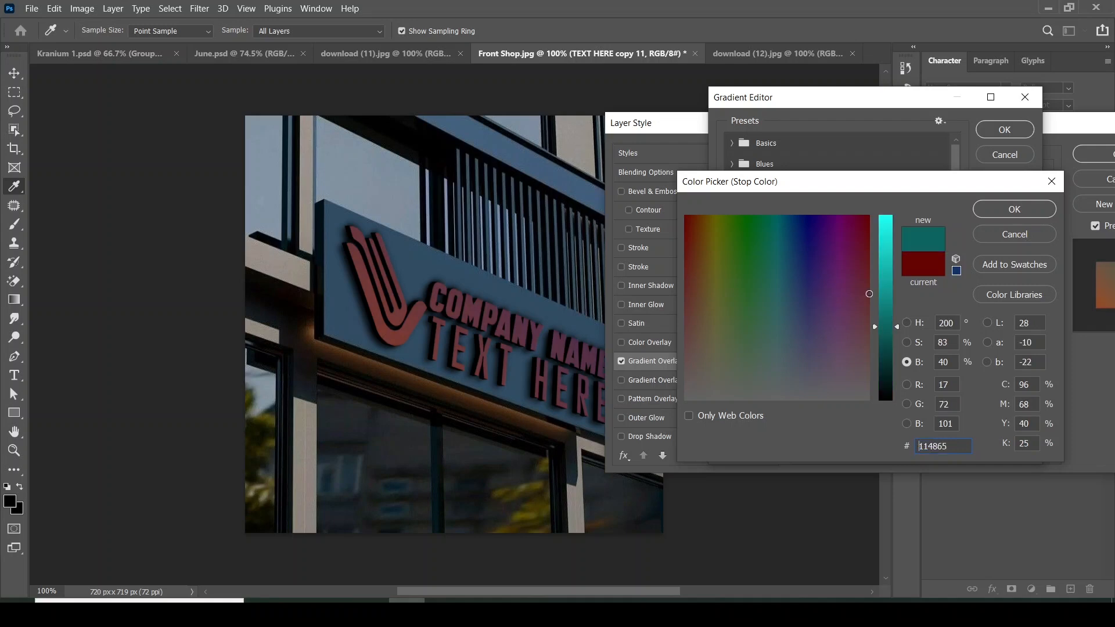
{"action": "left_click_drag", "start_coordinate": [897, 328], "coordinate": [899, 348]}
{"action": "left_click", "coordinate": [1012, 209]}
{"action": "left_click", "coordinate": [869, 358]}
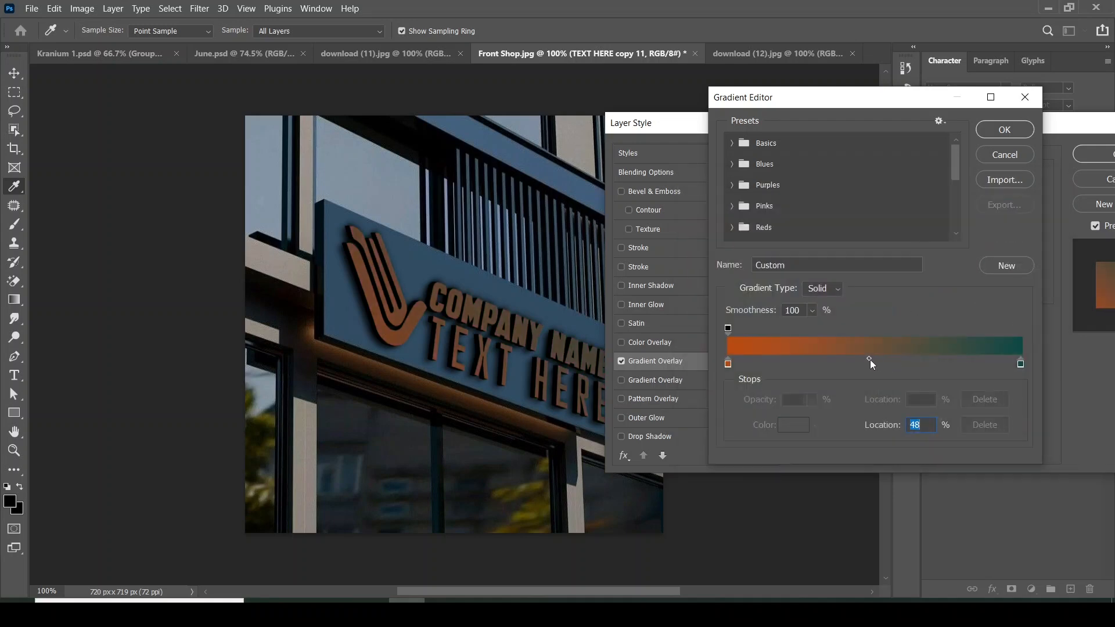
{"action": "left_click", "coordinate": [1005, 130]}
- Set the Gradient Overlay's scale to about 78% and its angle to 50°, and apply the layer style
{"action": "left_click_drag", "start_coordinate": [939, 276], "coordinate": [896, 277]}
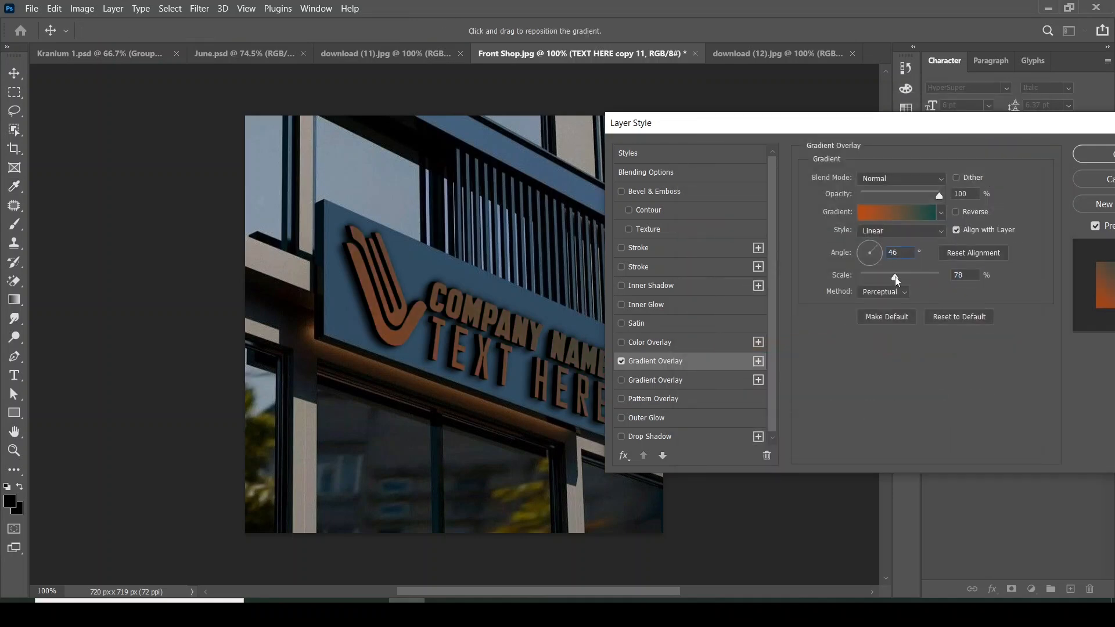
{"action": "key", "text": "shift+Tab"}
{"action": "type", "text": "50"}
{"action": "key", "text": "Return"}
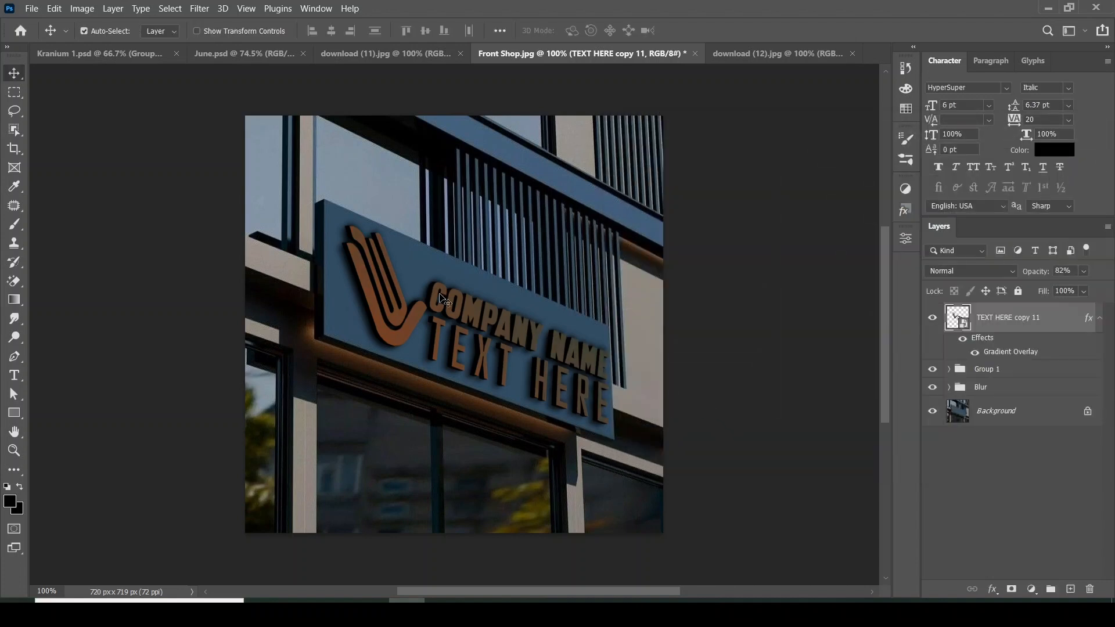
- Add a Brightness/Contrast adjustment layer above TEXT HERE copy 11 with brightness 87 and contrast 43
{"action": "left_click", "coordinate": [1099, 317]}
{"action": "left_click", "coordinate": [906, 239]}
{"action": "left_click", "coordinate": [905, 188]}
{"action": "left_click", "coordinate": [778, 216]}
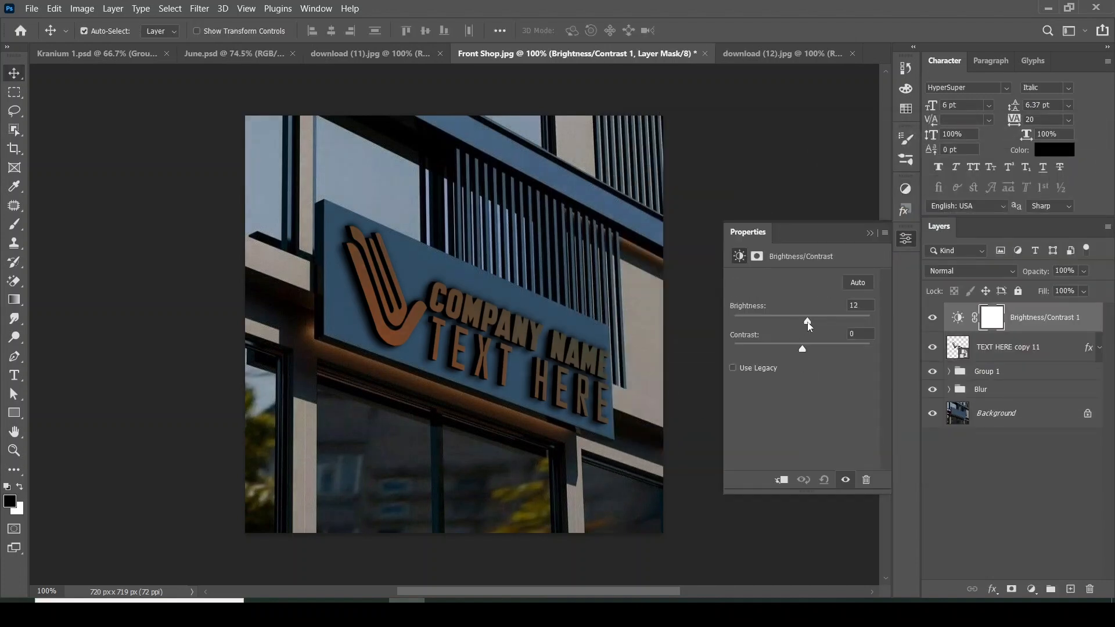
{"action": "left_click_drag", "start_coordinate": [808, 323], "coordinate": [842, 322]}
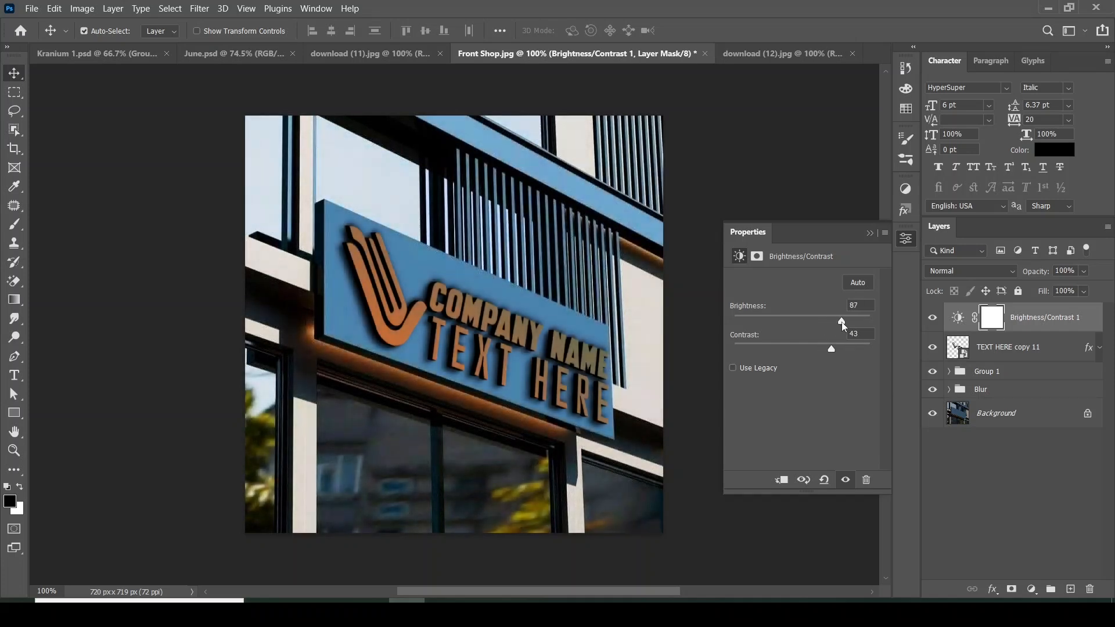
- Add a Levels adjustment layer above the Brightness/Contrast layer and adjust its input levels
{"action": "left_click", "coordinate": [870, 233]}
{"action": "left_click", "coordinate": [903, 189]}
{"action": "left_click", "coordinate": [801, 214]}
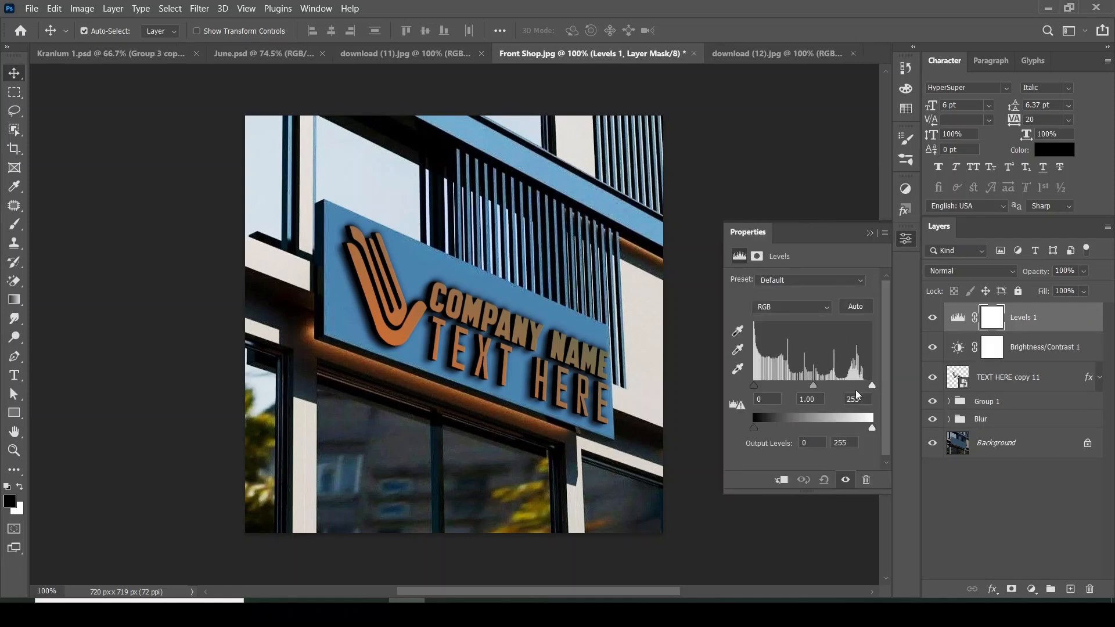
{"action": "left_click_drag", "start_coordinate": [872, 386], "coordinate": [810, 387]}
{"action": "left_click", "coordinate": [870, 233]}
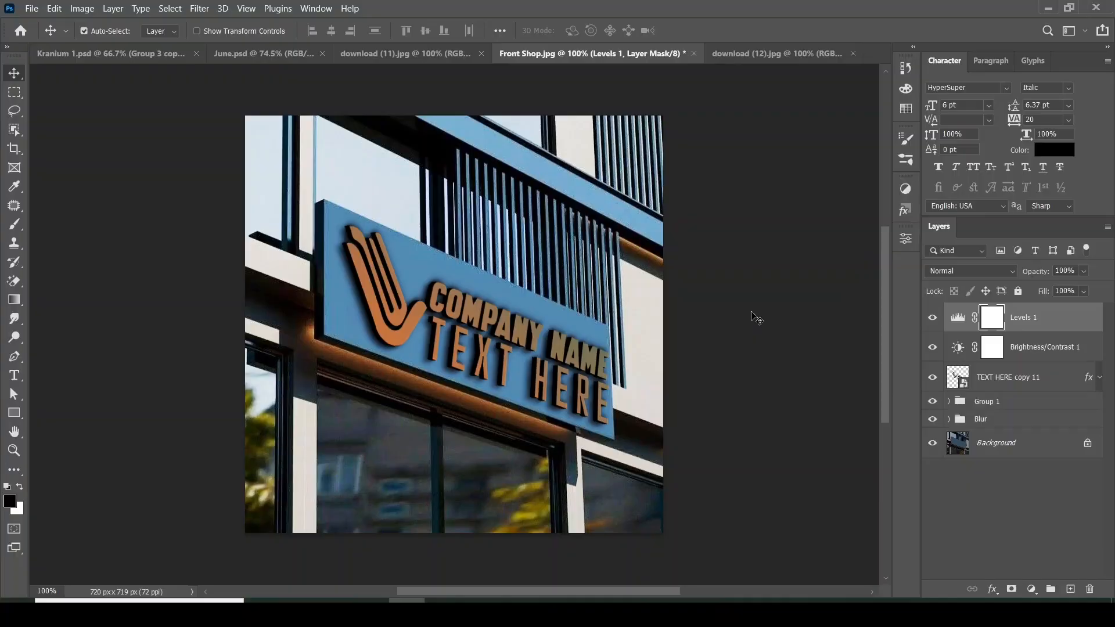